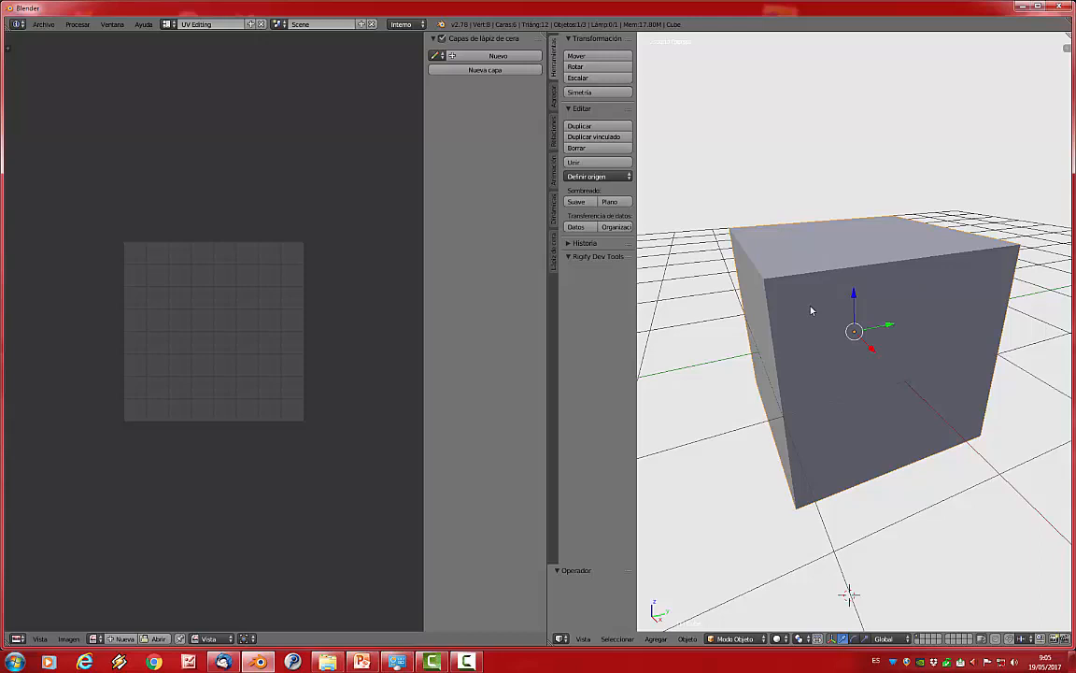
# - Open the image cube1.png from the recent Texturas Cubo folder in the UV editor
pyautogui.click(155, 639)
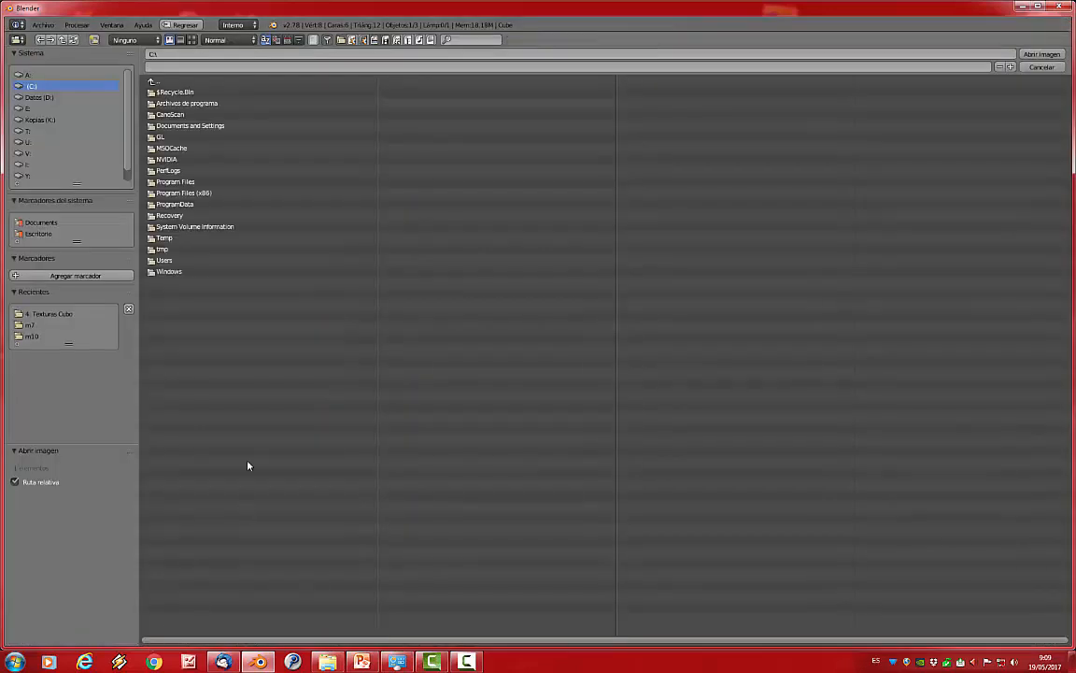
pyautogui.click(47, 314)
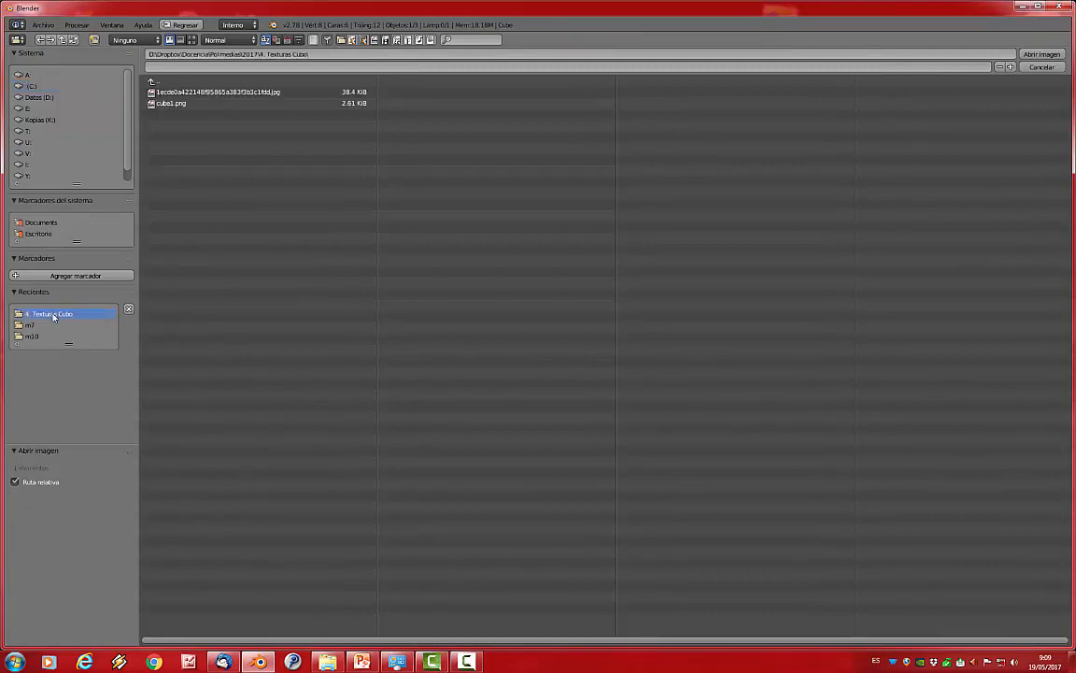
pyautogui.doubleClick(170, 104)
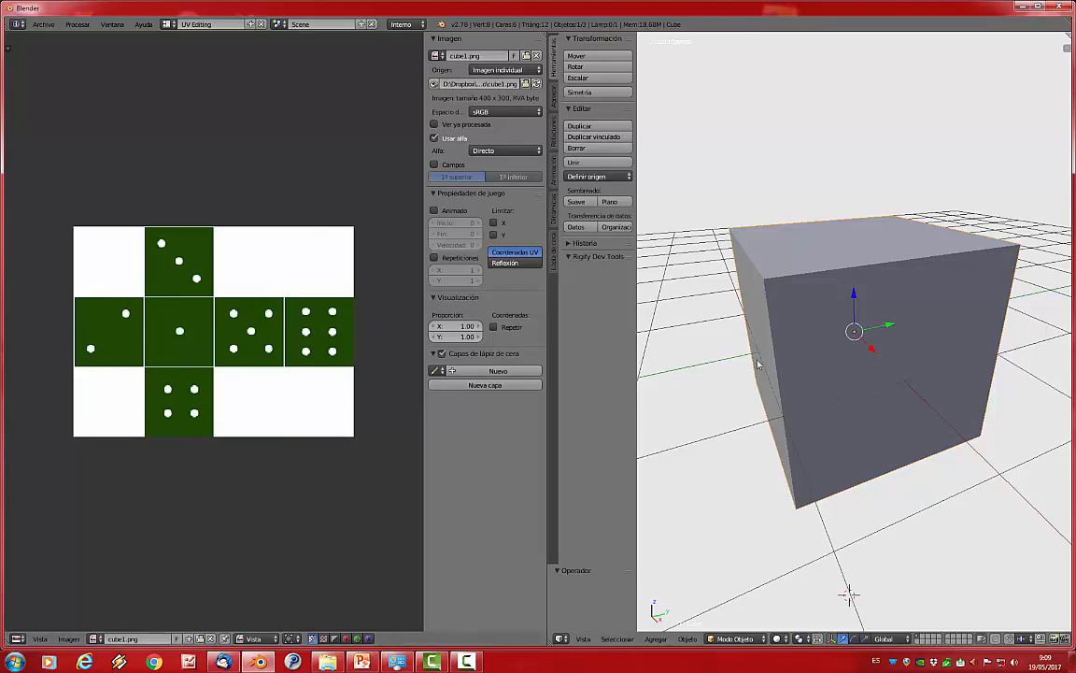
# - Display the 3D view as wireframe and put the cube into Edit Mode
pyautogui.moveTo(808, 310); pyautogui.dragTo(785, 293, button='middle')
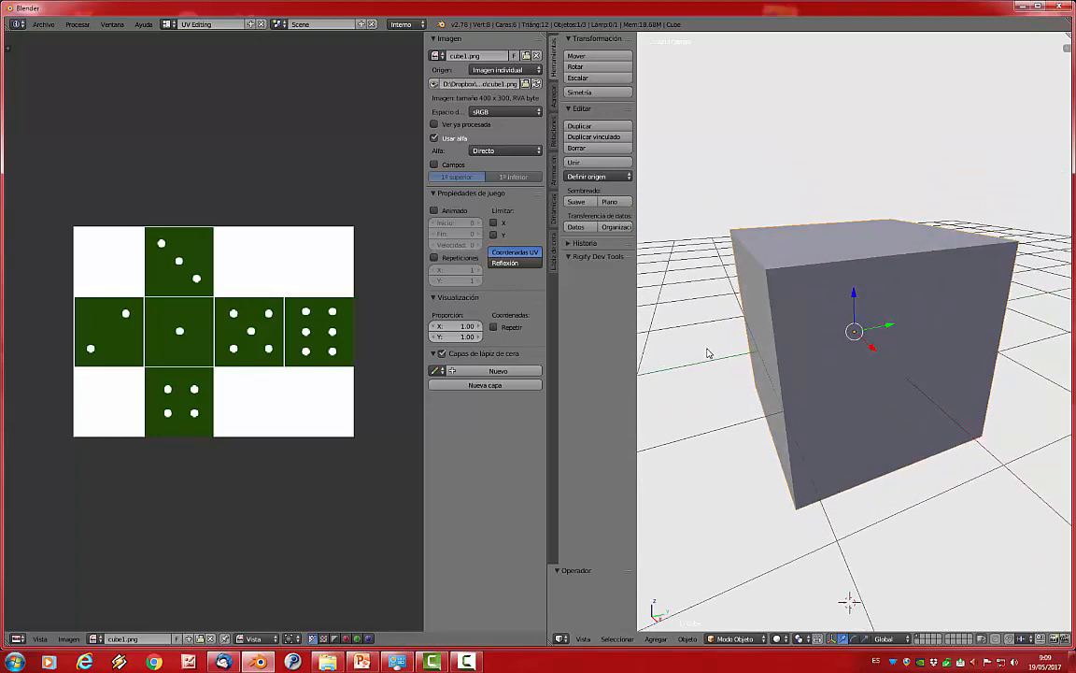
pyautogui.moveTo(715, 350); pyautogui.dragTo(712, 354, button='middle')
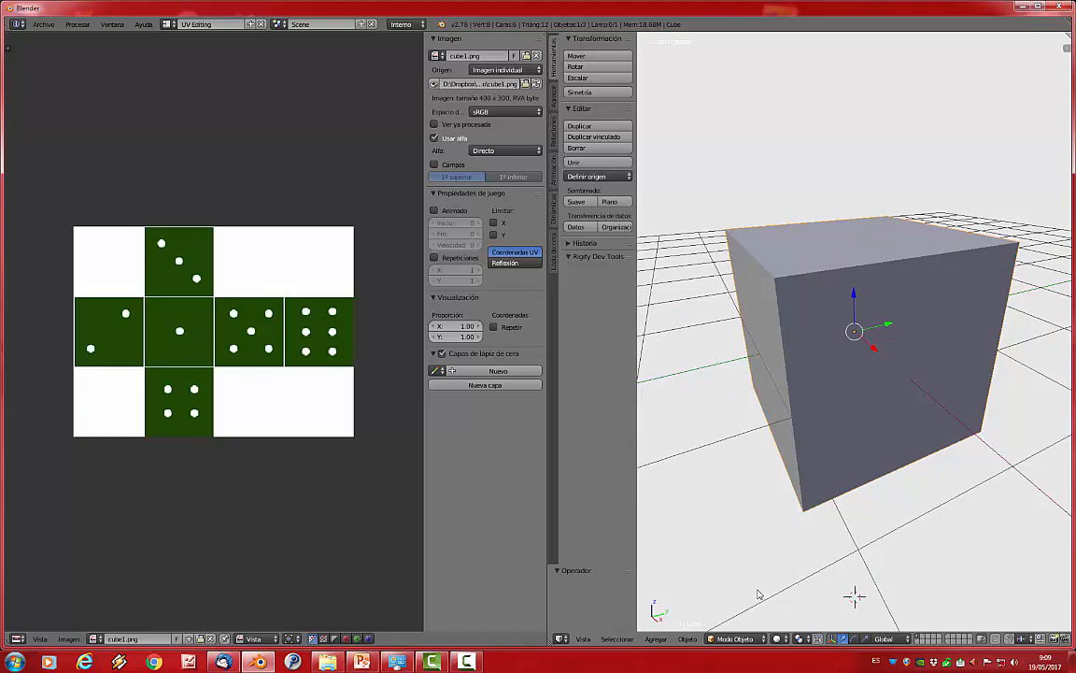
pyautogui.click(788, 640)
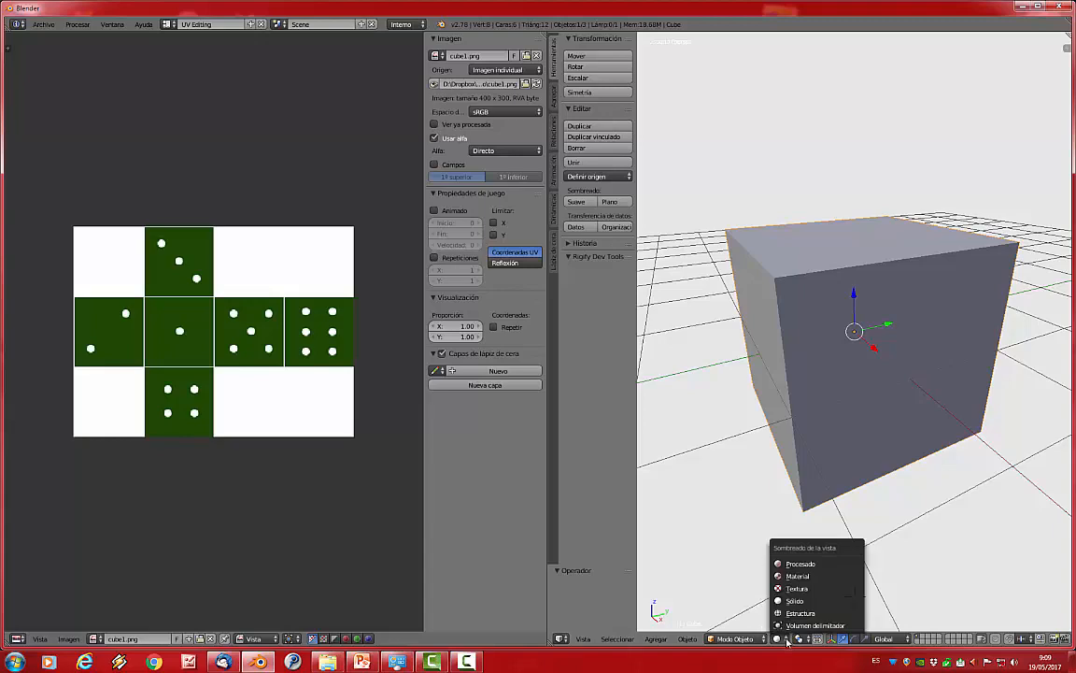
pyautogui.click(796, 620)
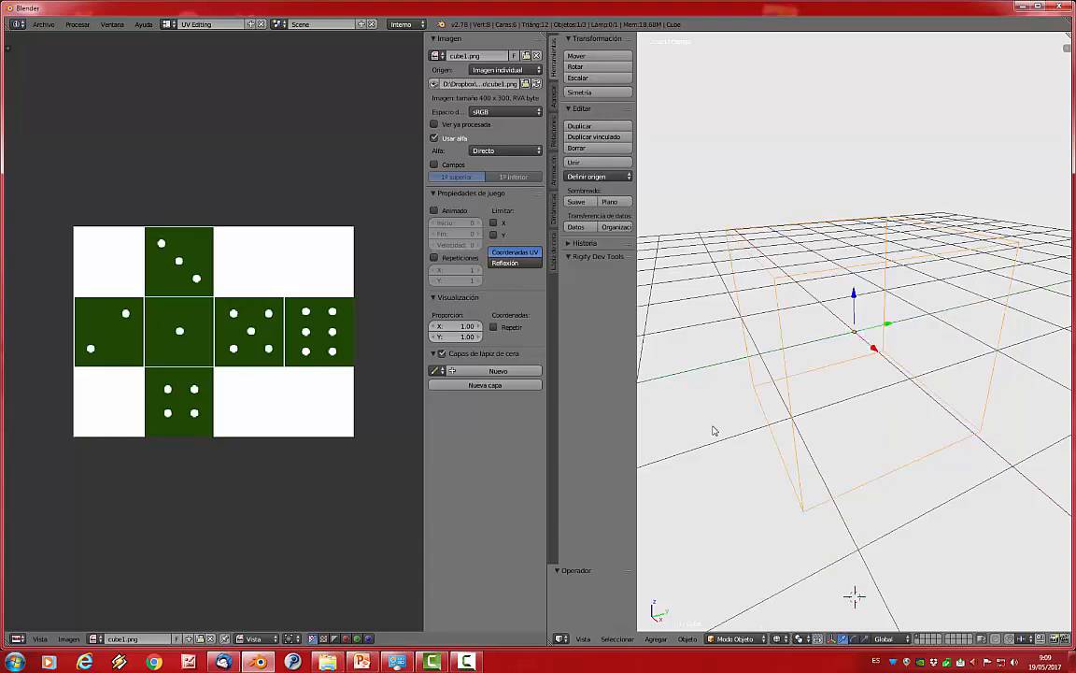
pyautogui.moveTo(703, 373); pyautogui.dragTo(728, 374, button='middle')
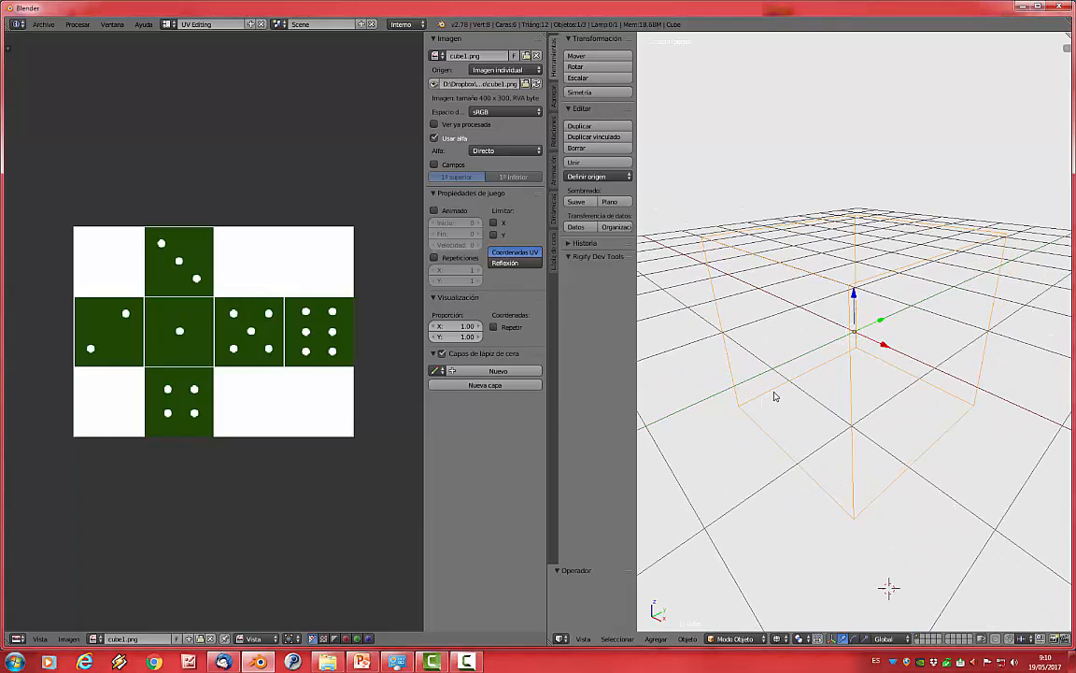
pyautogui.click(735, 638)
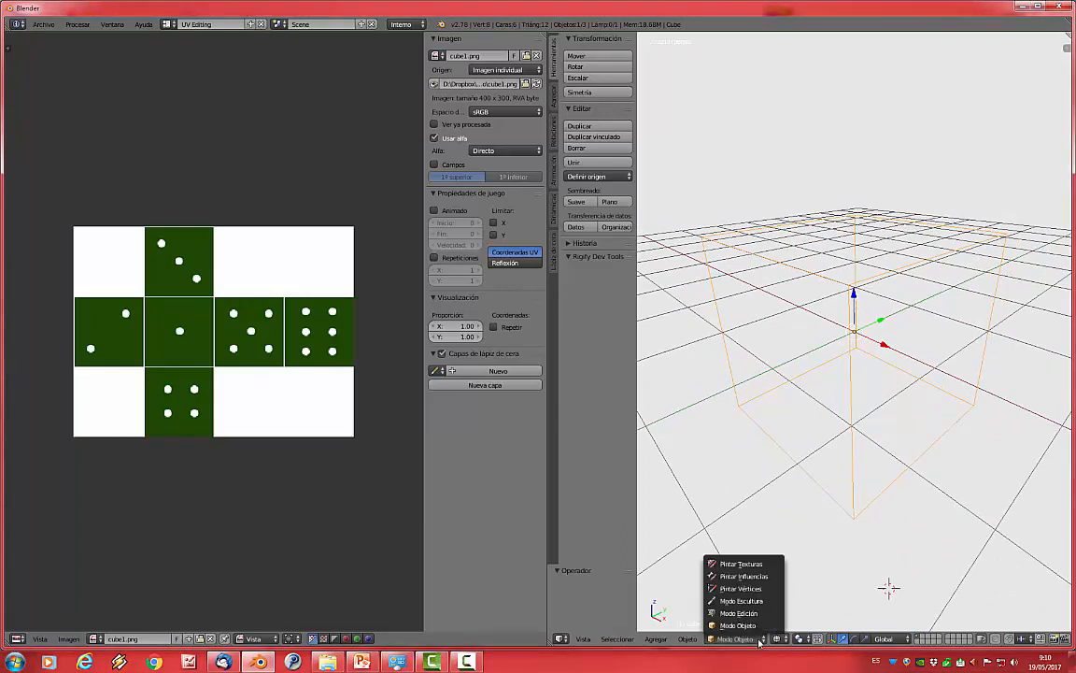
pyautogui.click(747, 619)
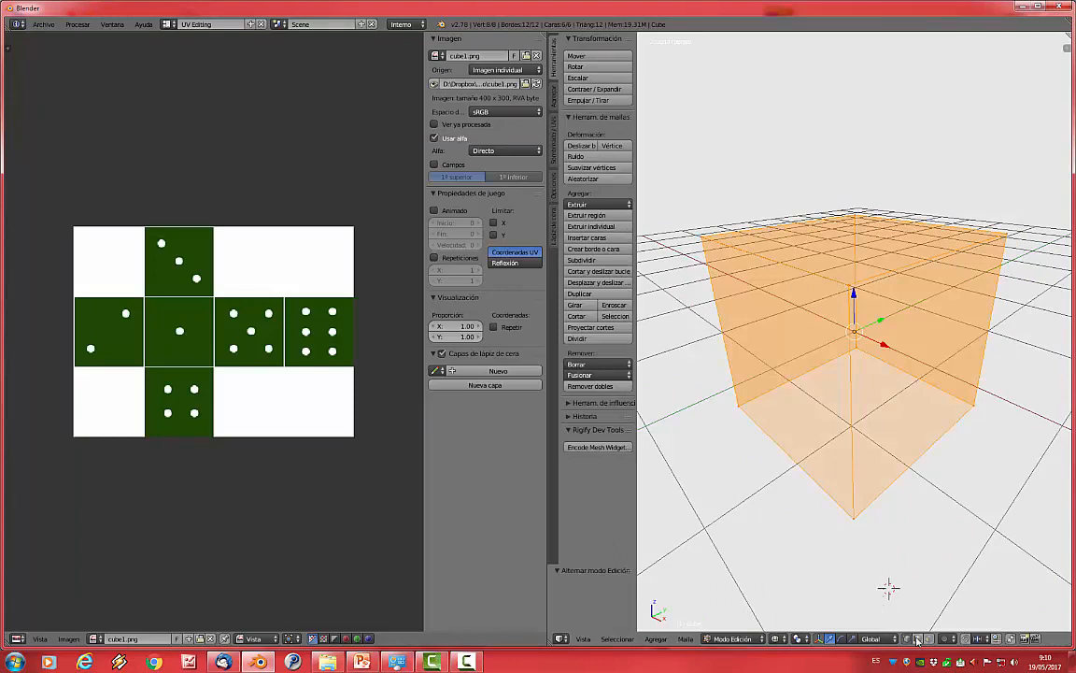
# - Mark seven cube edges as seams: all top edges except the back-right one, the front and left verticals, and the front-right and back-left bottom edges
pyautogui.rightClick(895, 277)
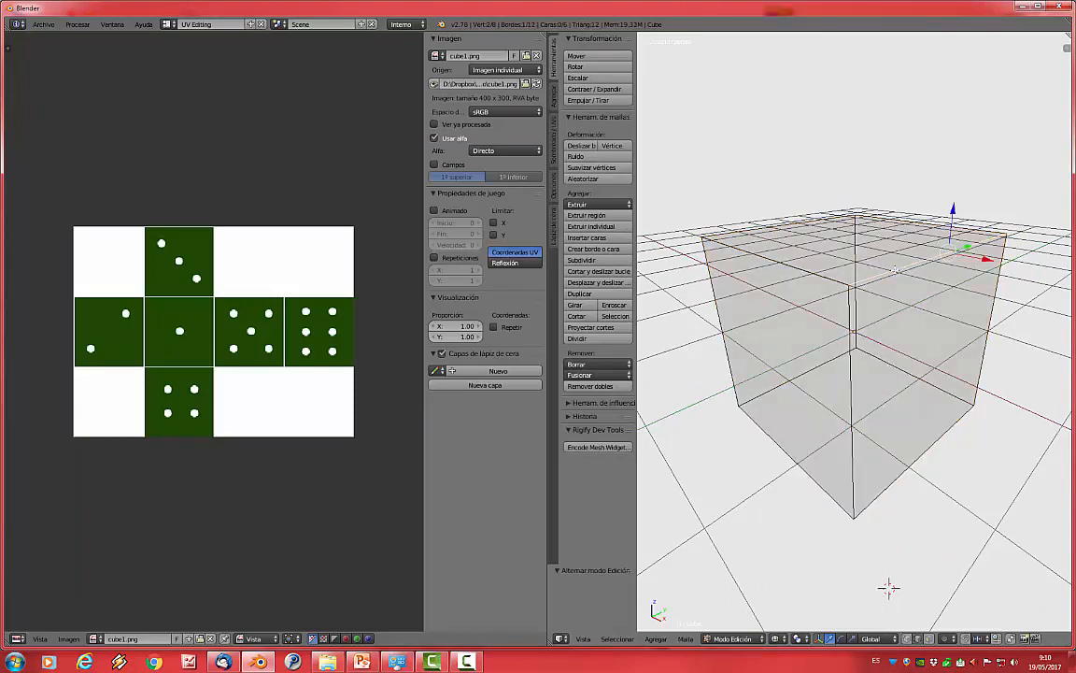
pyautogui.keyDown('shift'); pyautogui.rightClick(772, 225); pyautogui.keyUp('shift')
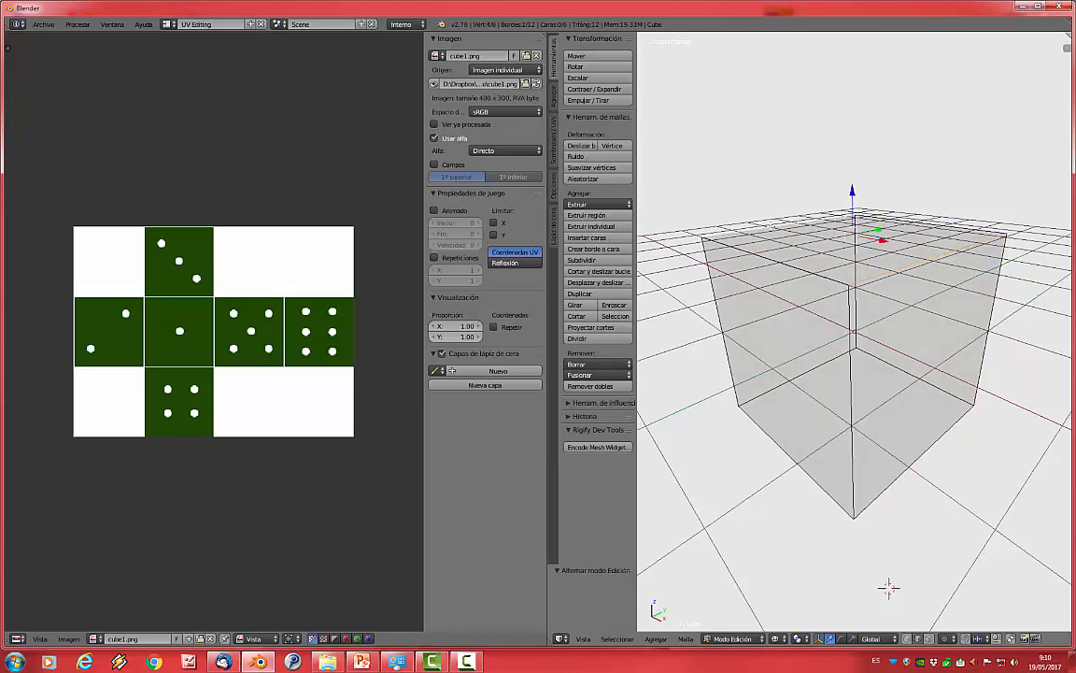
pyautogui.keyDown('shift'); pyautogui.rightClick(724, 246); pyautogui.keyUp('shift')
pyautogui.keyDown('shift'); pyautogui.rightClick(721, 327); pyautogui.keyUp('shift')
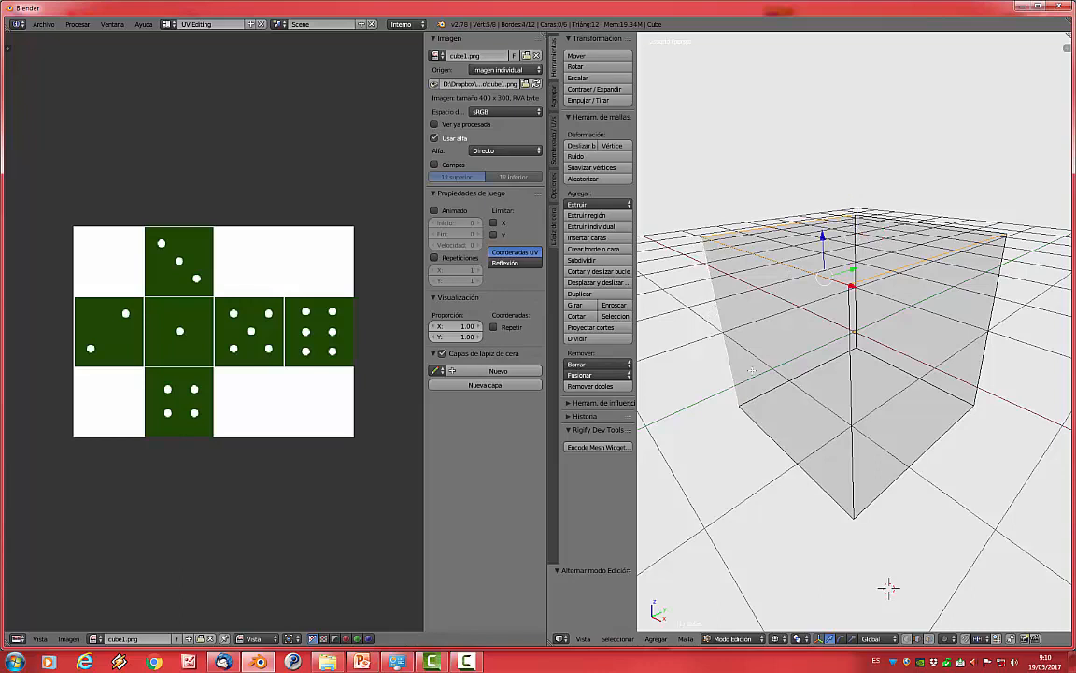
pyautogui.keyDown('shift'); pyautogui.rightClick(774, 385); pyautogui.keyUp('shift')
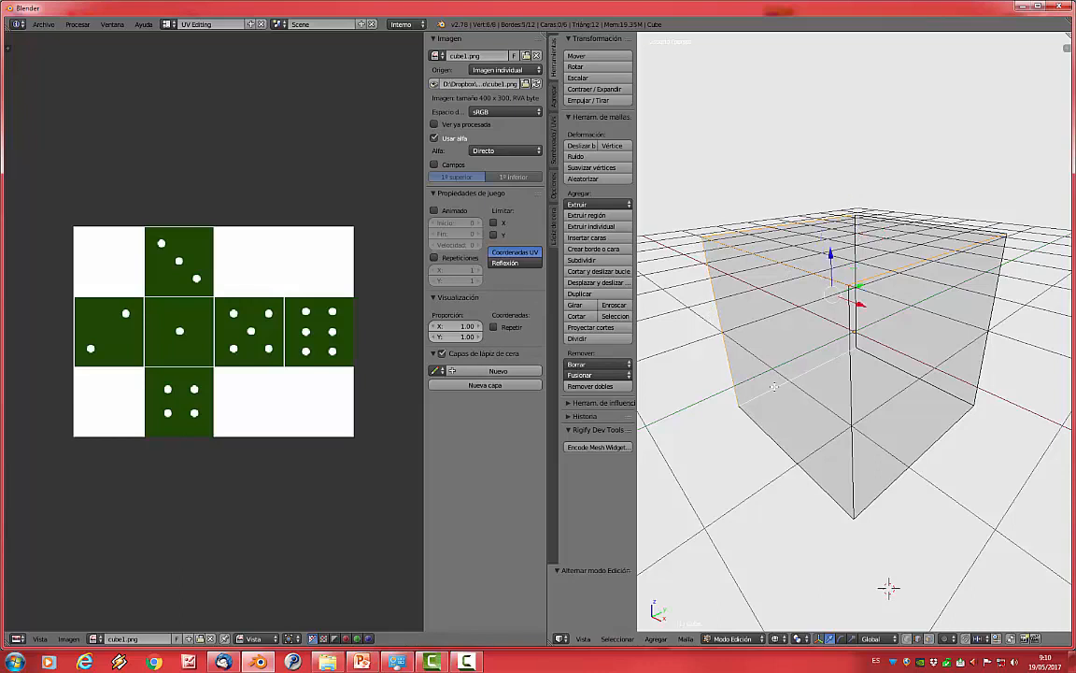
pyautogui.keyDown('shift'); pyautogui.rightClick(852, 388); pyautogui.keyUp('shift')
pyautogui.keyDown('shift'); pyautogui.rightClick(915, 459); pyautogui.keyUp('shift')
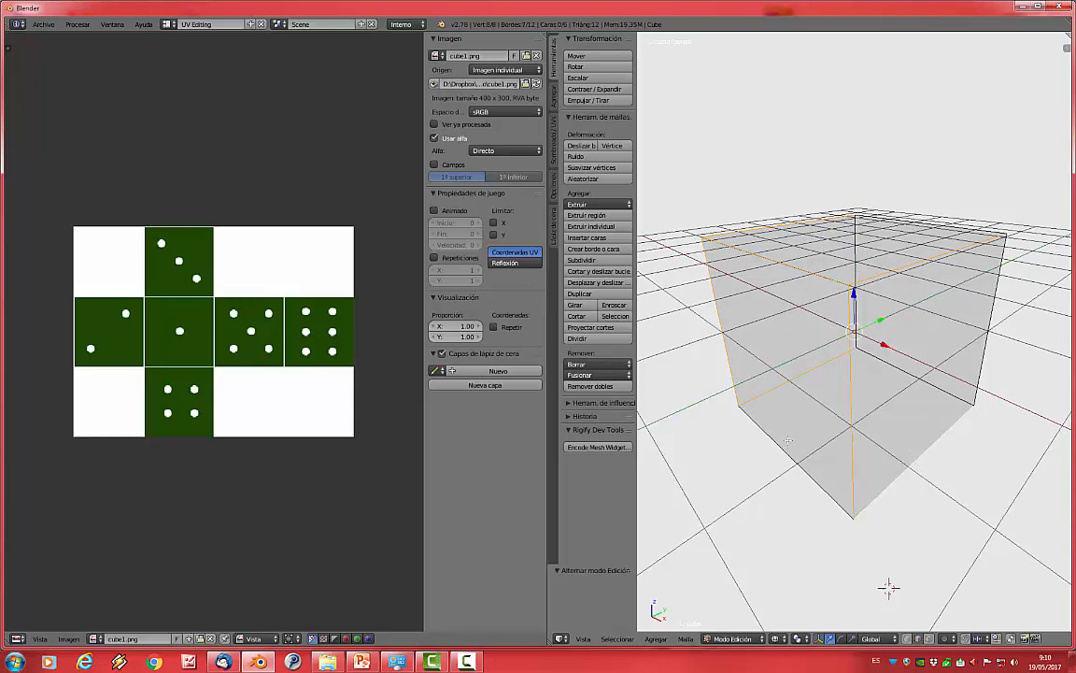
pyautogui.click(687, 639)
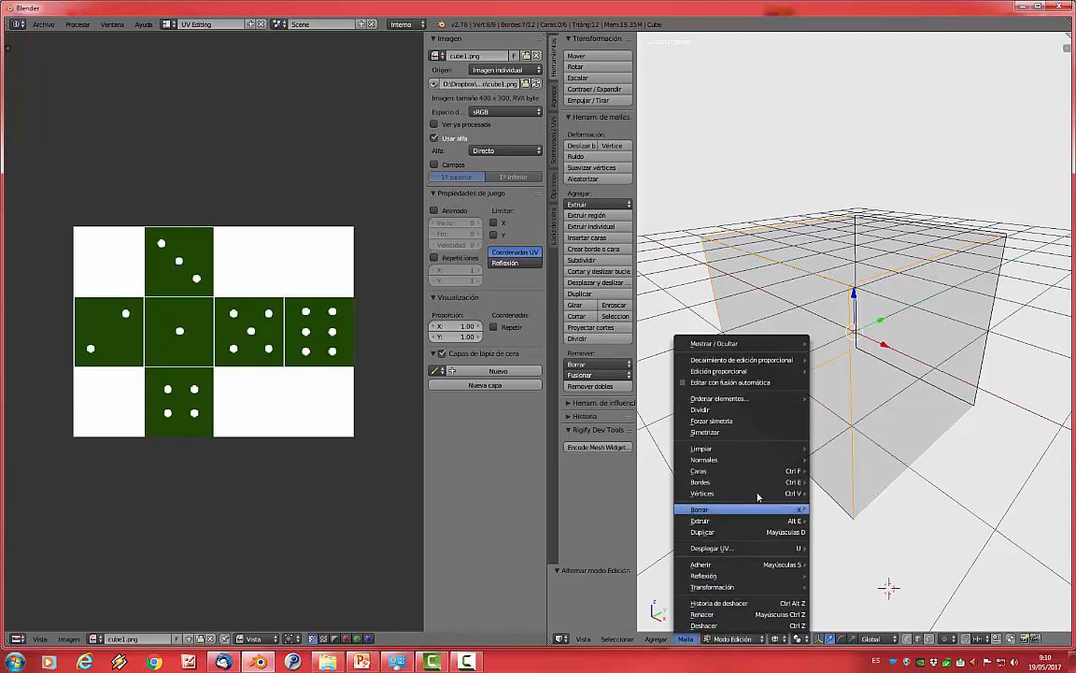
pyautogui.moveTo(758, 490)
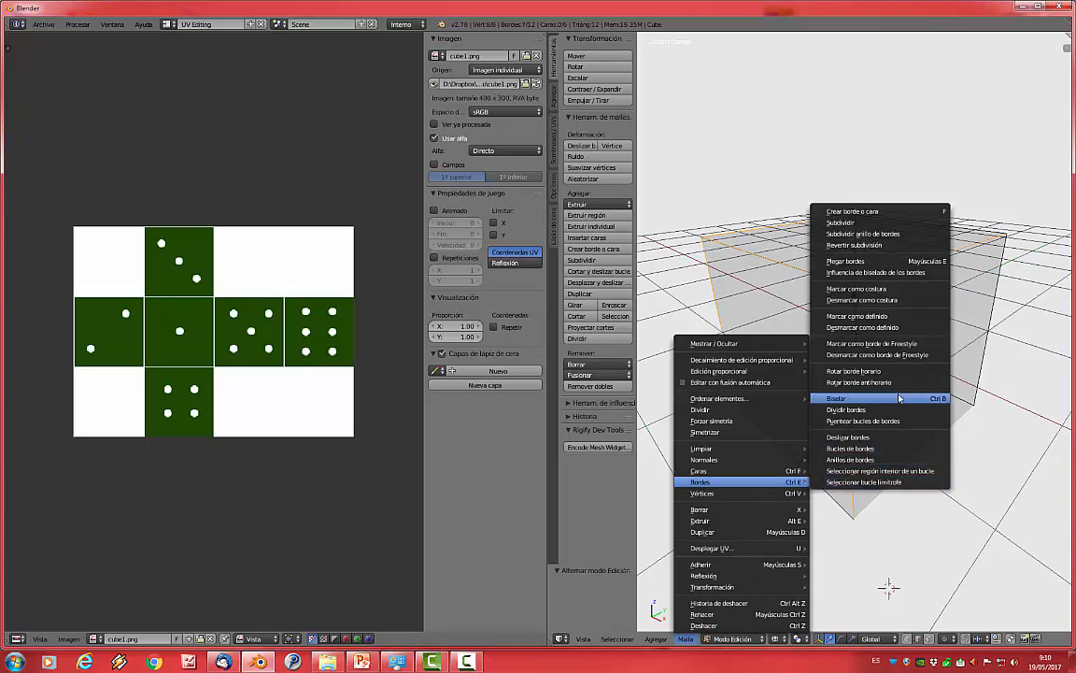
pyautogui.click(858, 289)
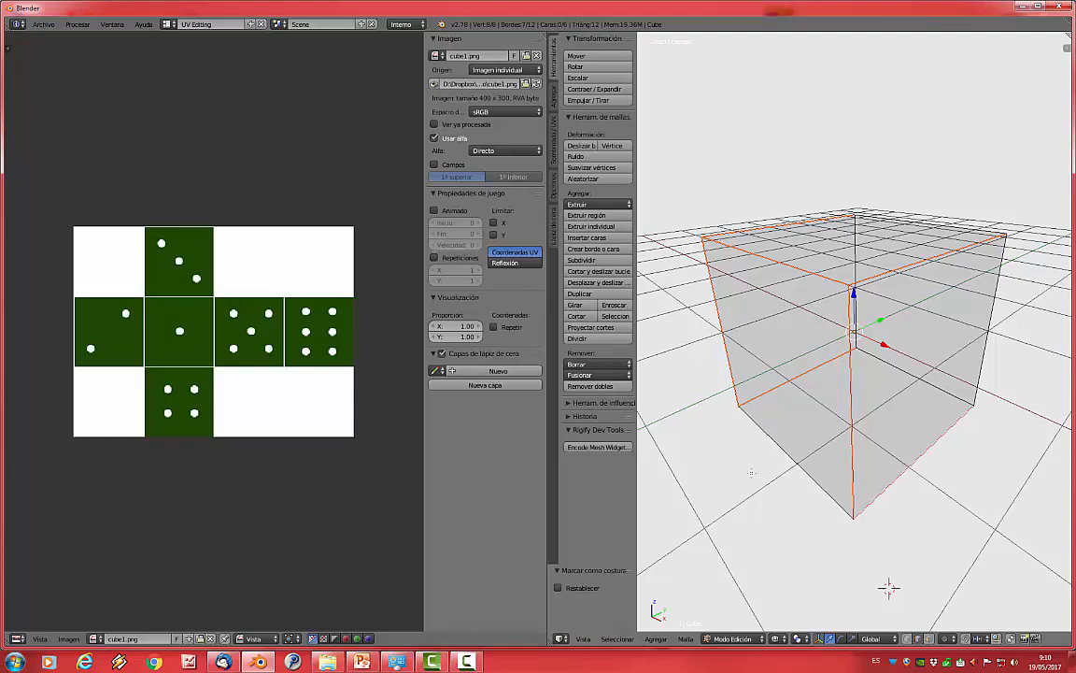
# - Select the whole cube mesh and unwrap it along its seams onto the dice image
pyautogui.press('a')
pyautogui.press('a')
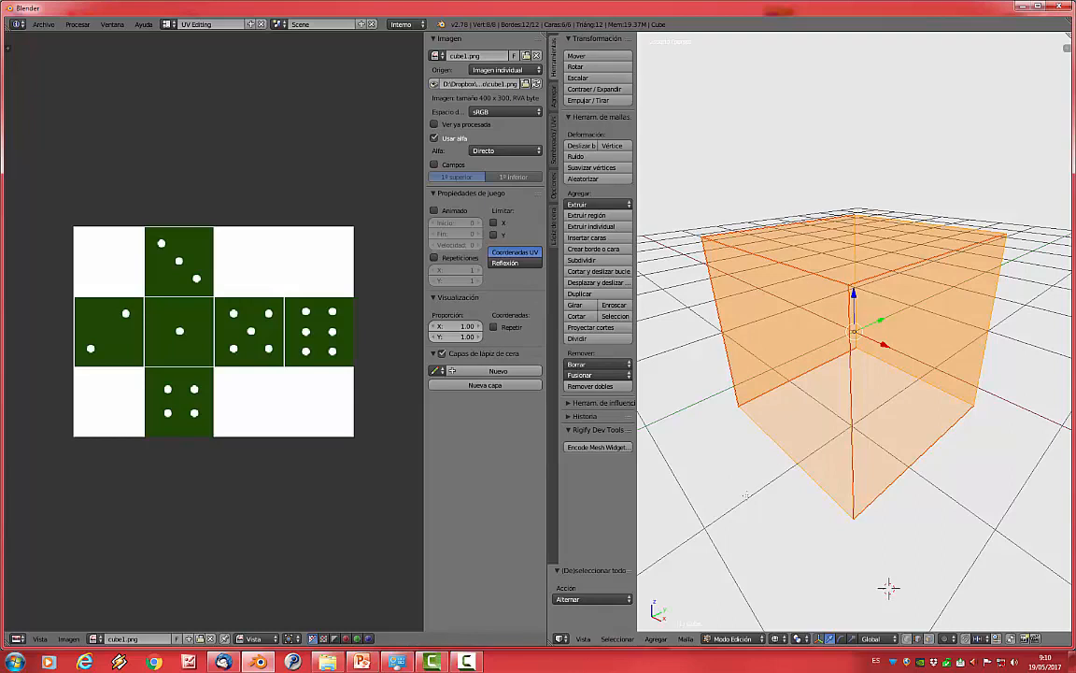
pyautogui.click(685, 641)
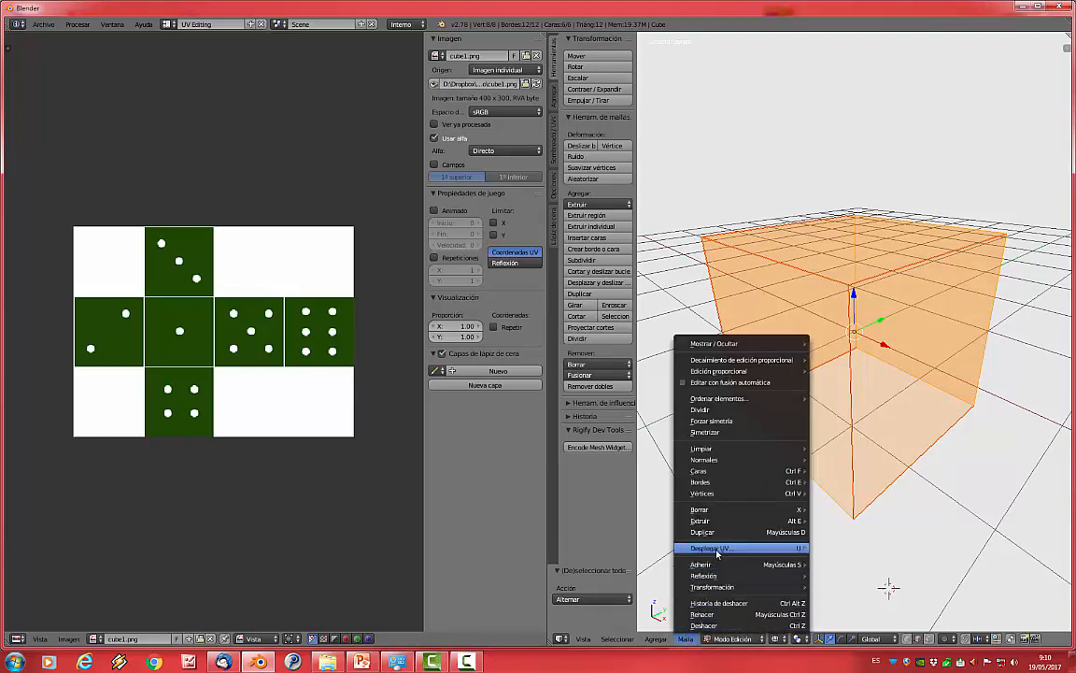
pyautogui.moveTo(718, 553)
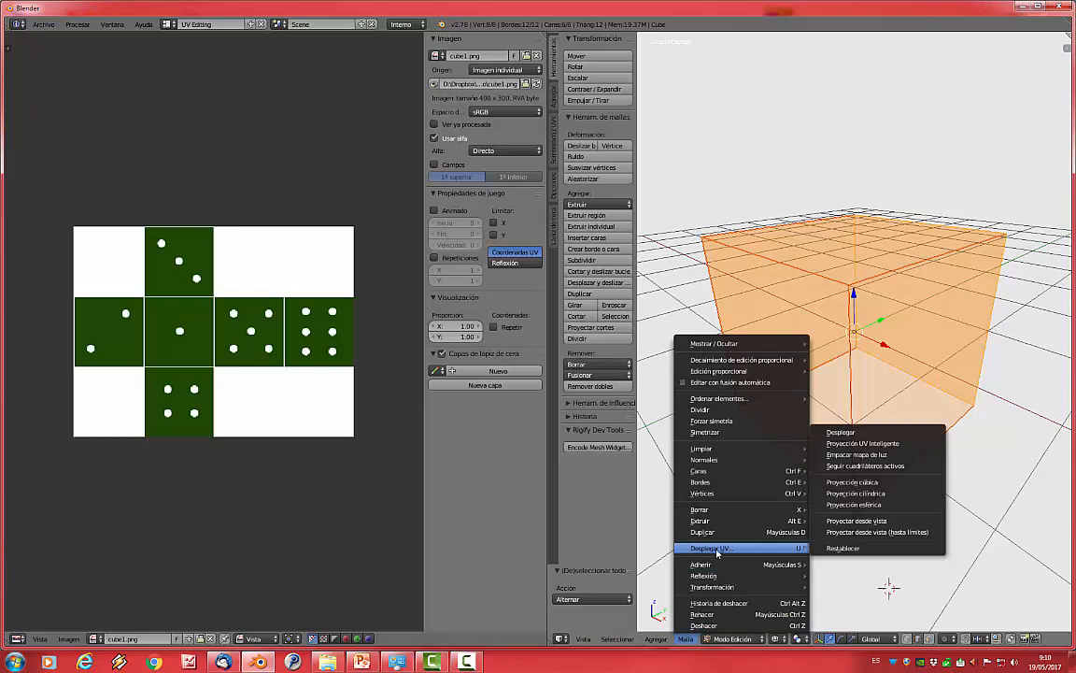
pyautogui.click(850, 433)
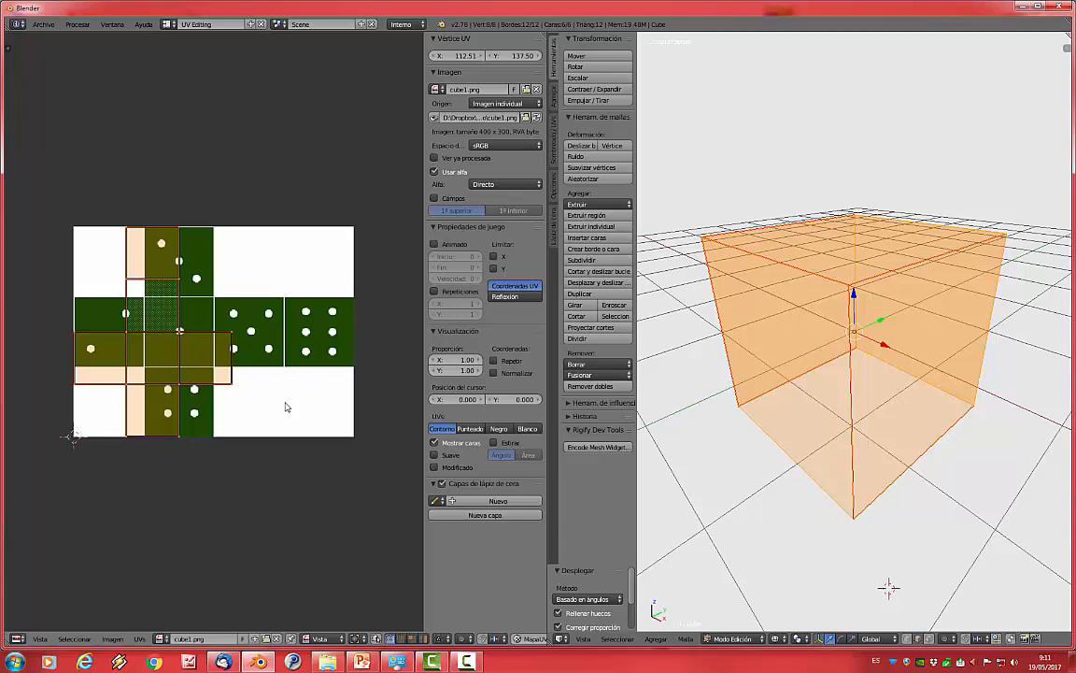
# - Rotate the UV layout by 90° and move it about 0.269 along X over the dice net
pyautogui.write('r90')
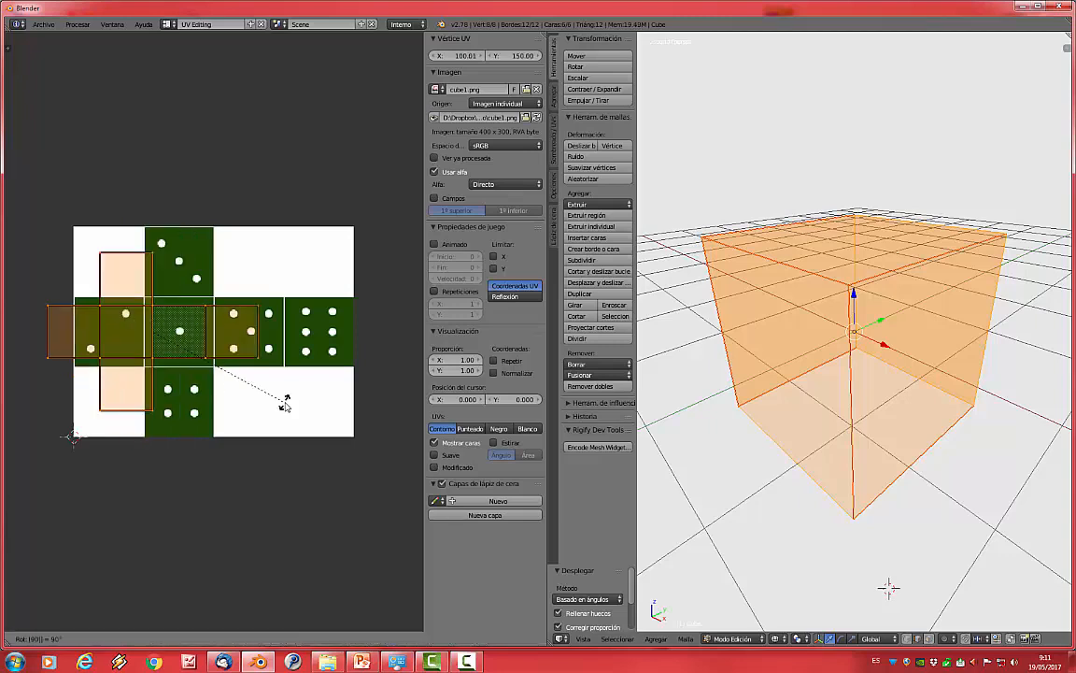
pyautogui.press('Return')
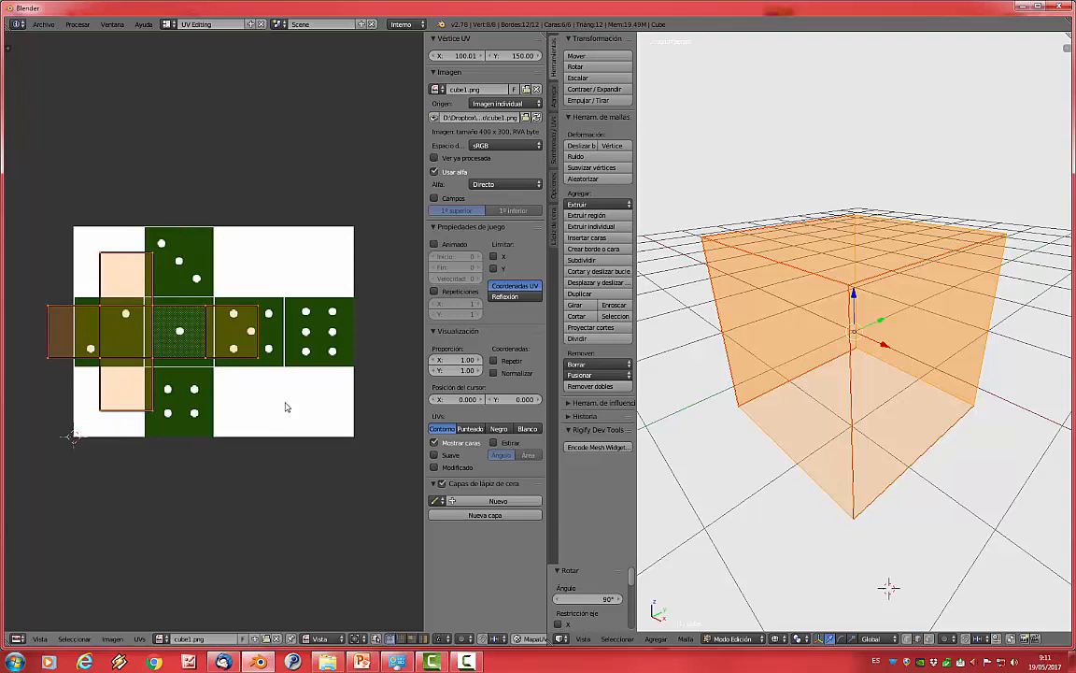
pyautogui.press('g')
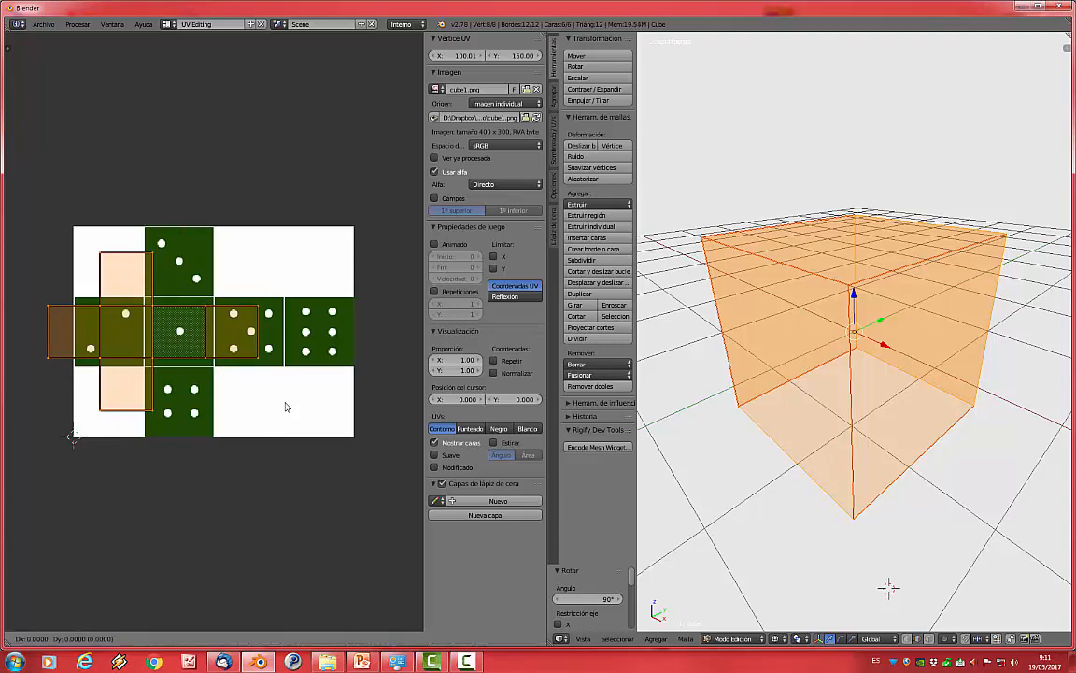
pyautogui.press('x')
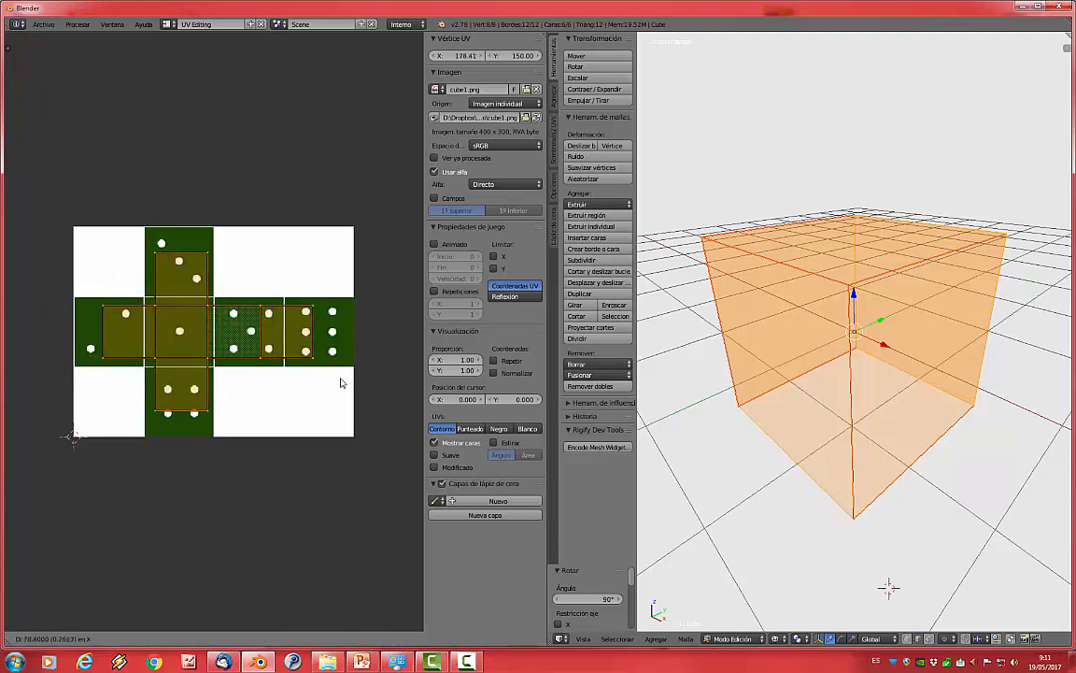
pyautogui.click(341, 383)
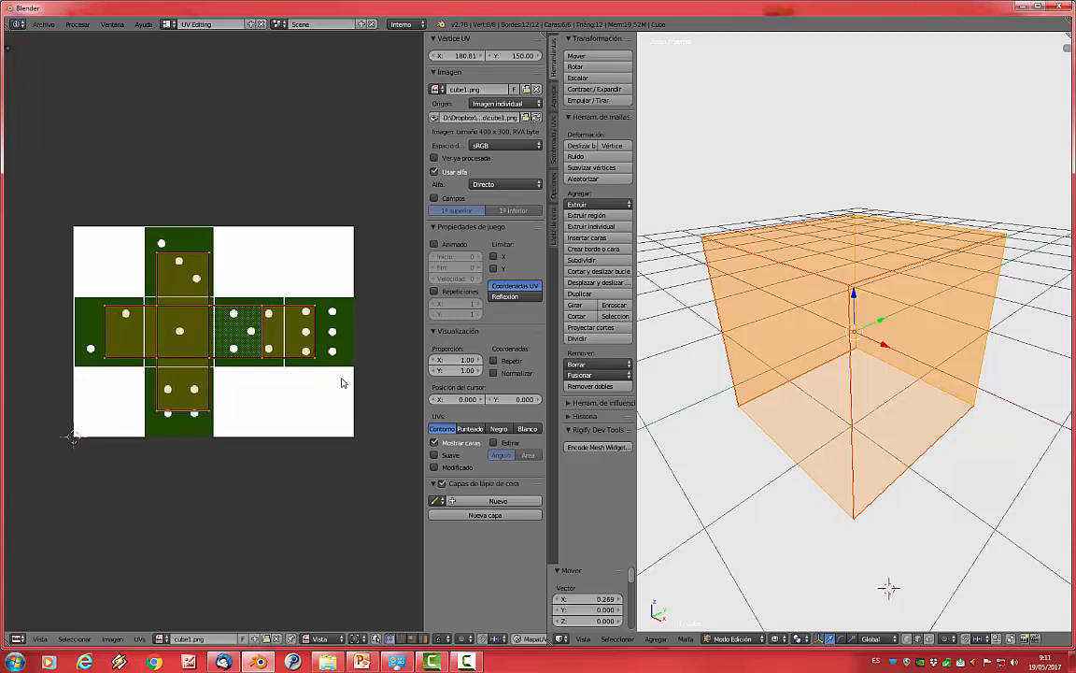
# - Scale the UV layout by about 1.332 along X and shift it about 0.019 along X to match the image's width
pyautogui.press('s')
pyautogui.press('x')
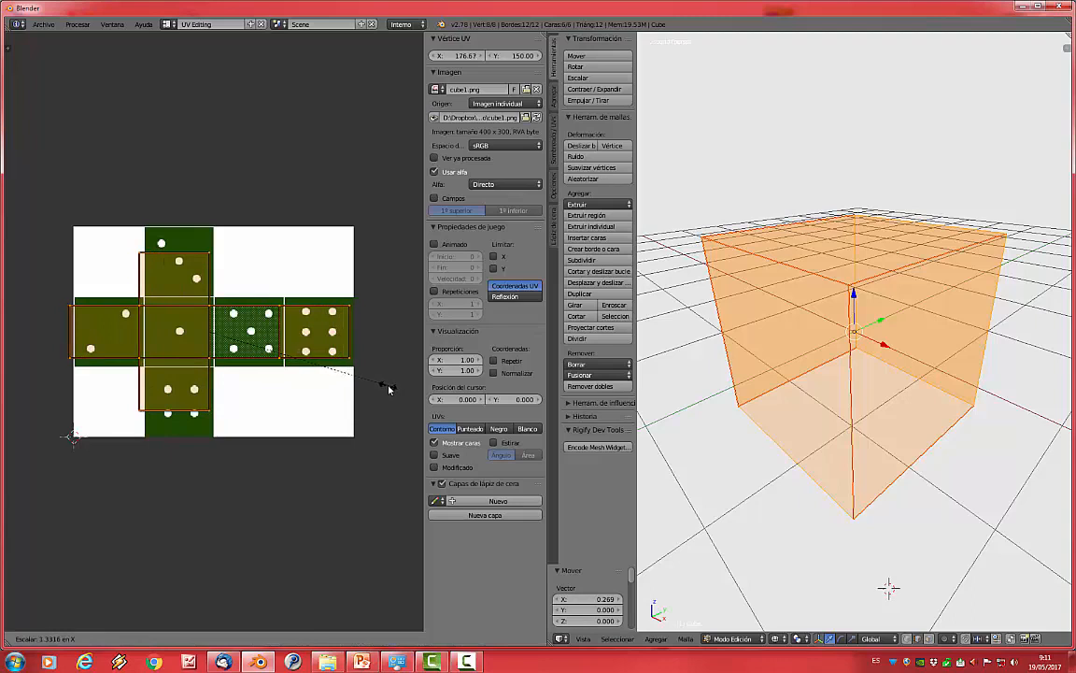
pyautogui.click(391, 388)
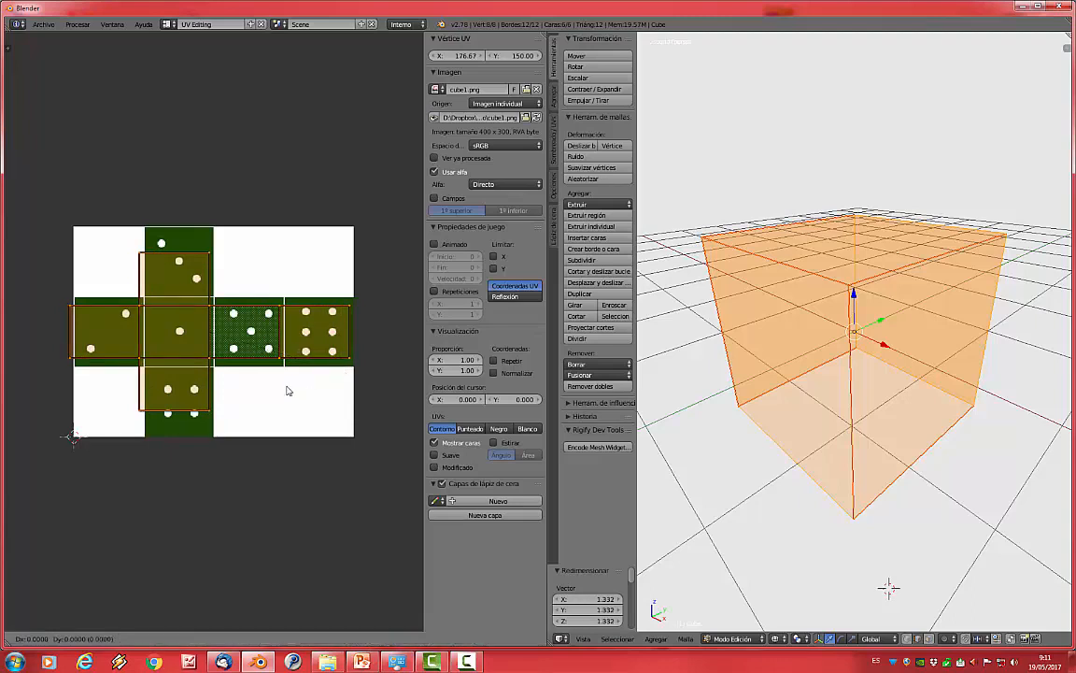
pyautogui.press('g')
pyautogui.press('x')
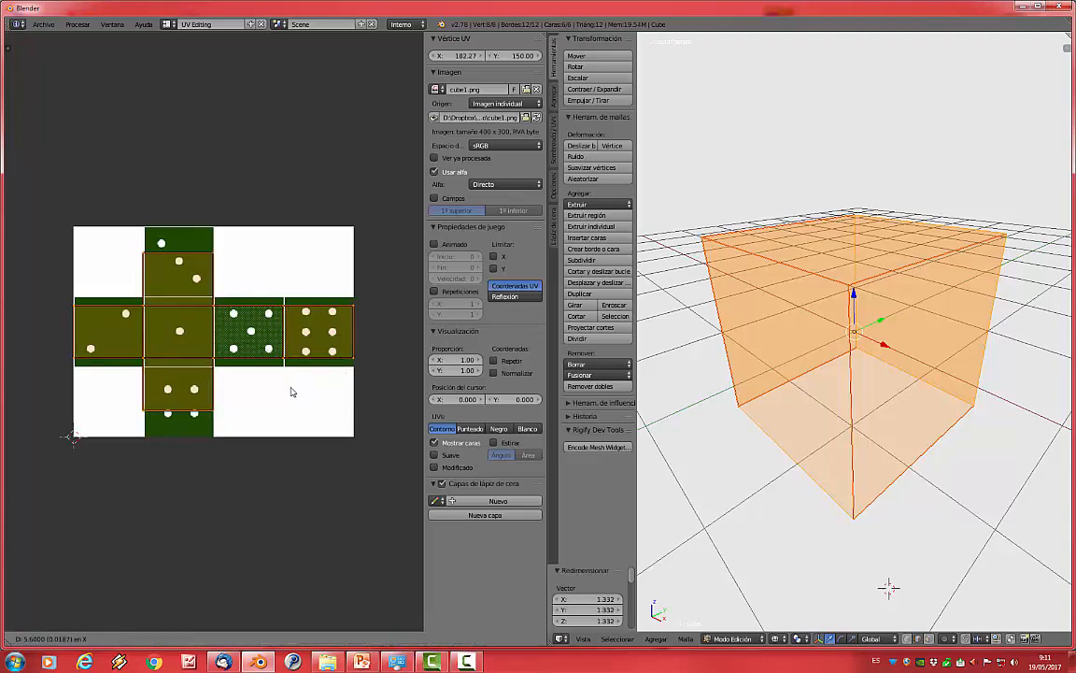
pyautogui.click(291, 392)
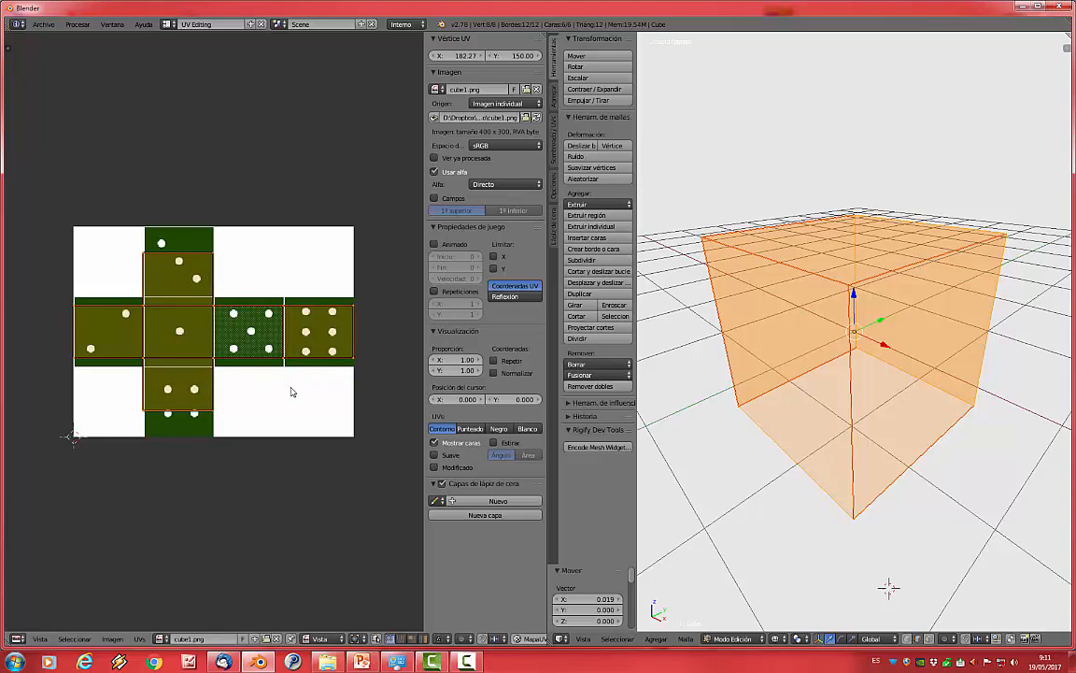
# - Scale the UV layout along Y until its faces match the full height of the dice net
pyautogui.press('s')
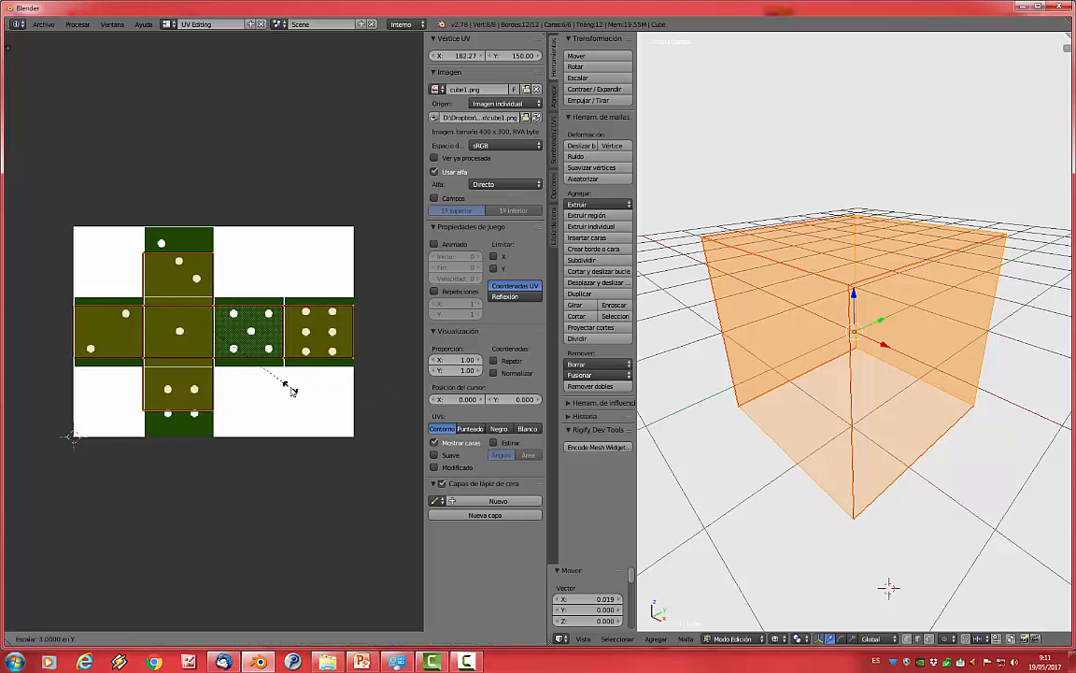
pyautogui.press('y')
pyautogui.click(323, 399)
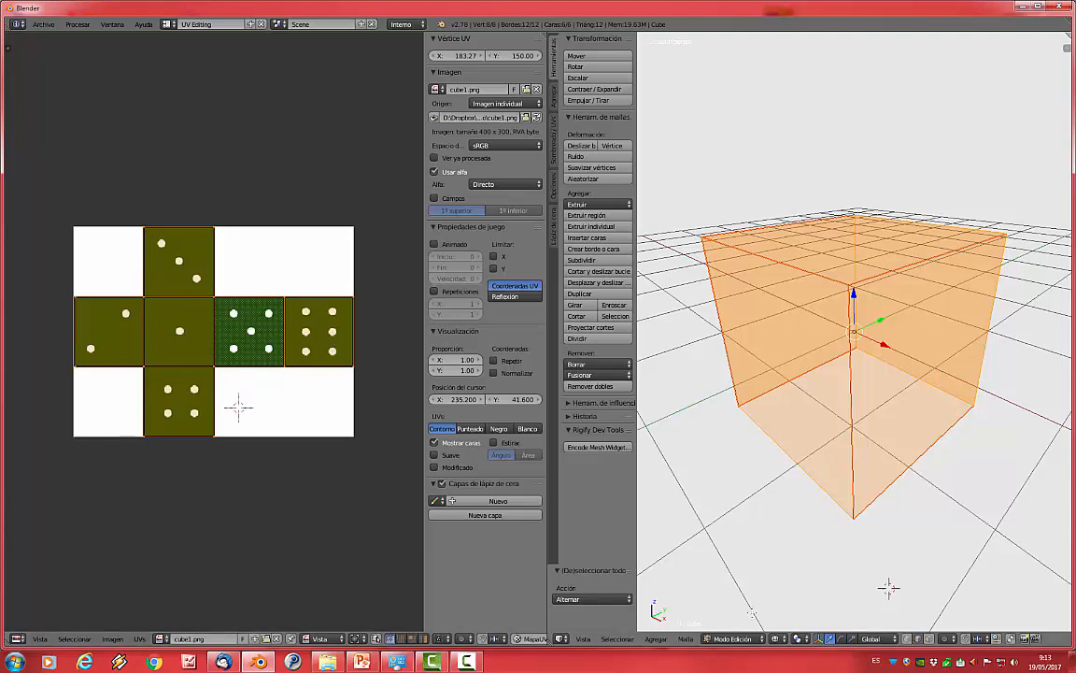
# - Set the 3D view's shading to Textura to show the dice image on the cube
pyautogui.click(783, 639)
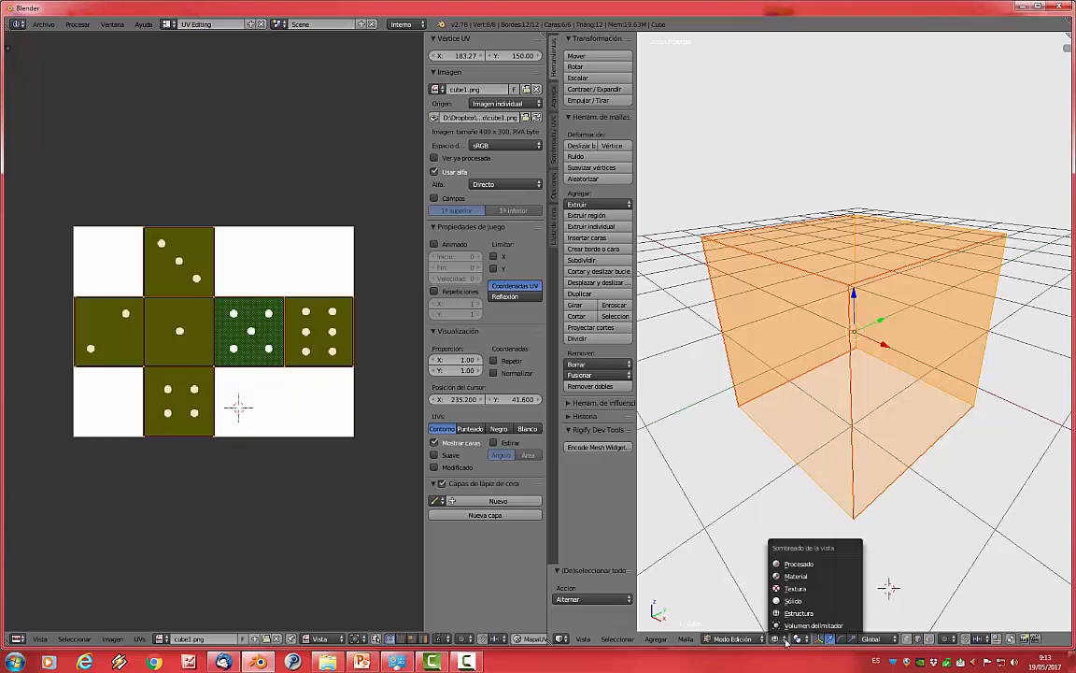
pyautogui.click(792, 589)
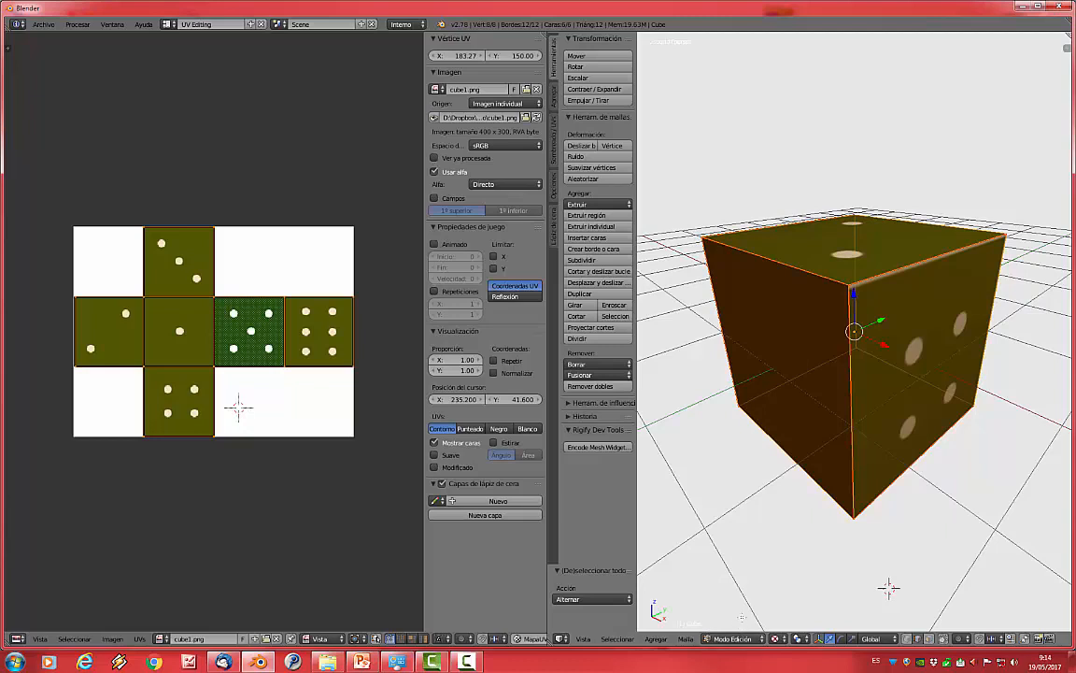
# - Return the cube to Object Mode and switch the screen layout to Default
pyautogui.press('Tab')
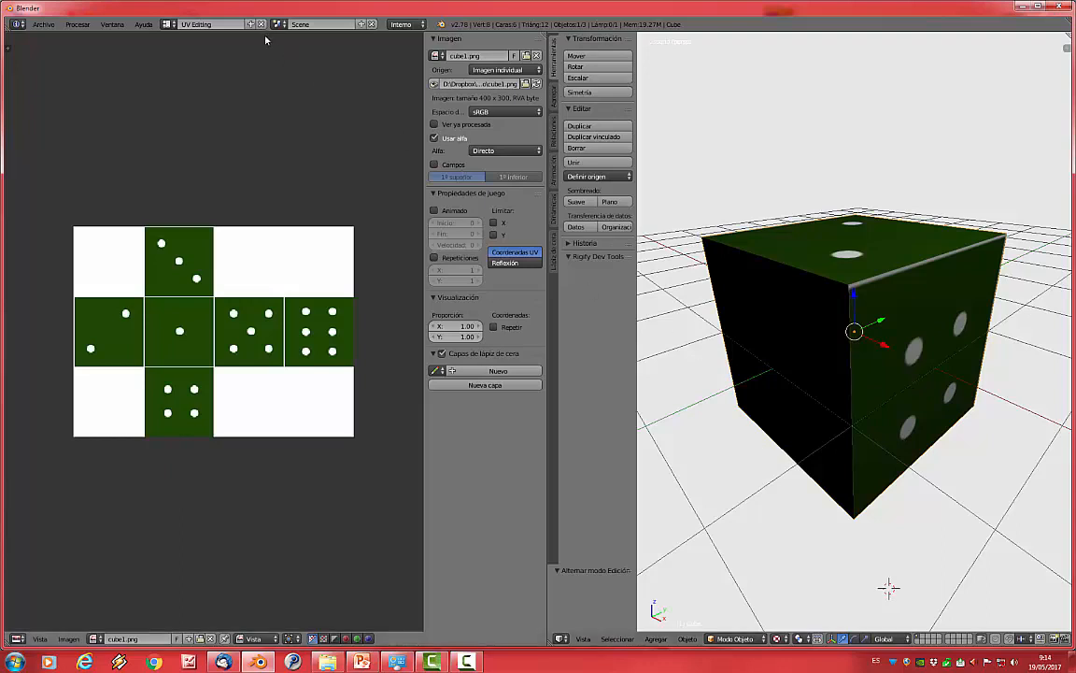
pyautogui.click(174, 26)
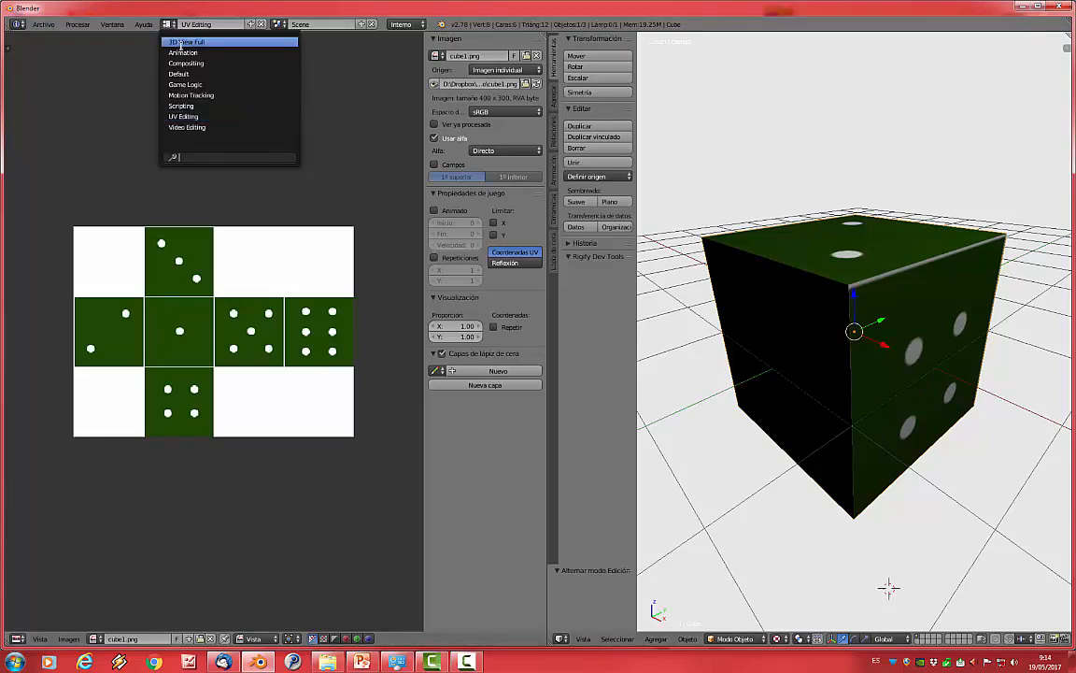
pyautogui.click(183, 42)
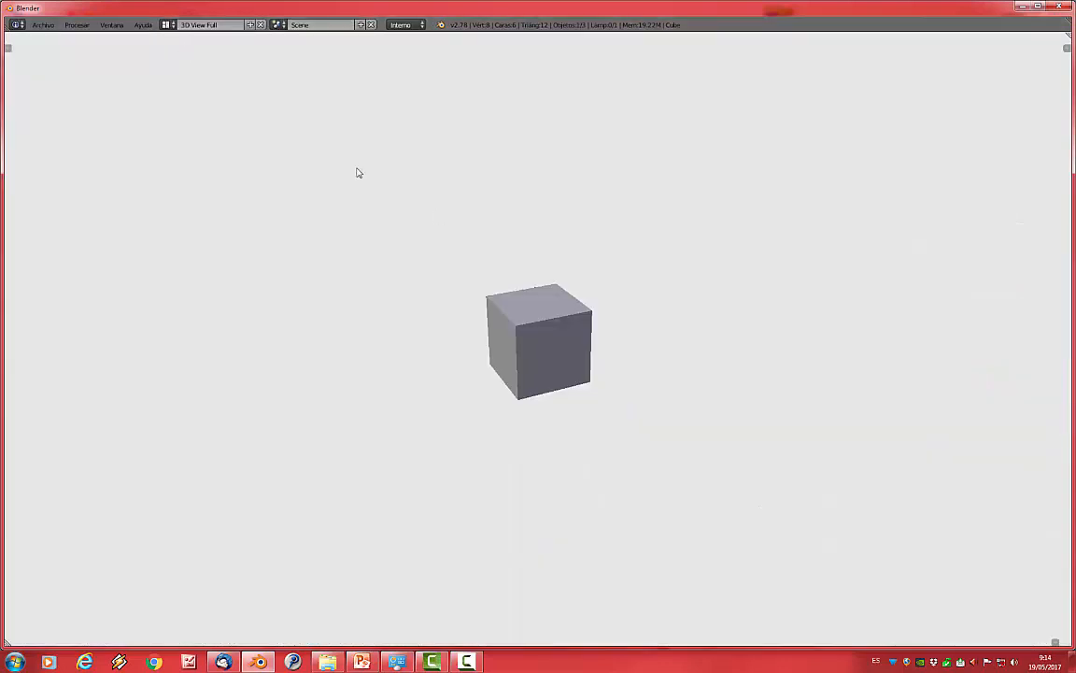
pyautogui.click(174, 26)
pyautogui.click(170, 75)
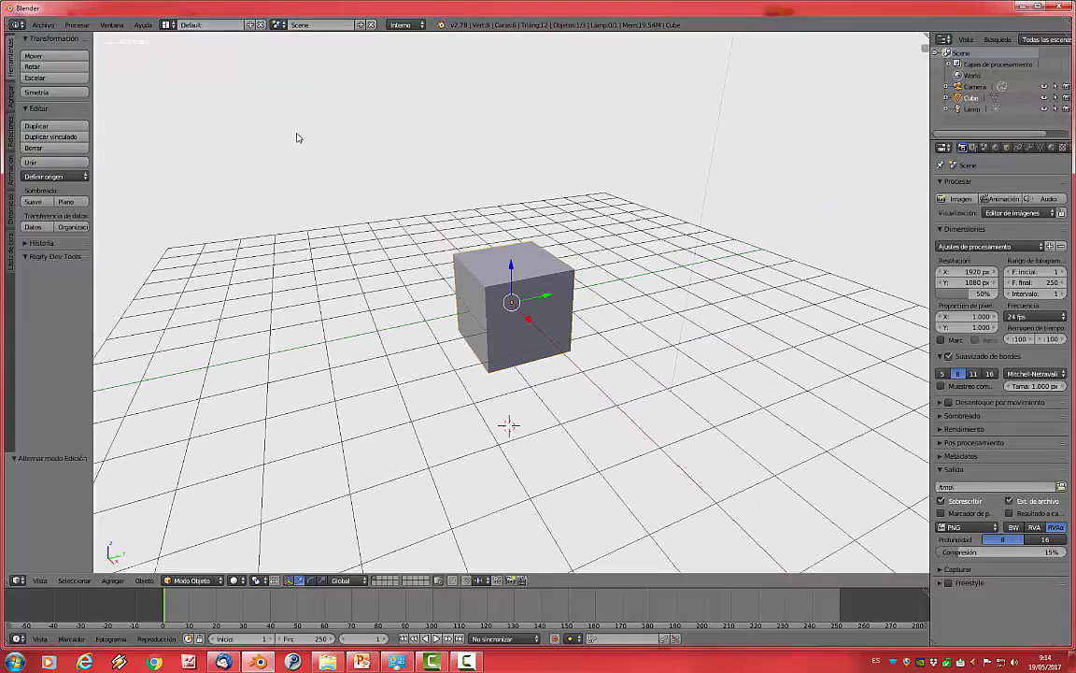
# - Lower the existing lamp to beside the cube and shift it about -0.621 along X
pyautogui.scroll(-3, 644, 221)
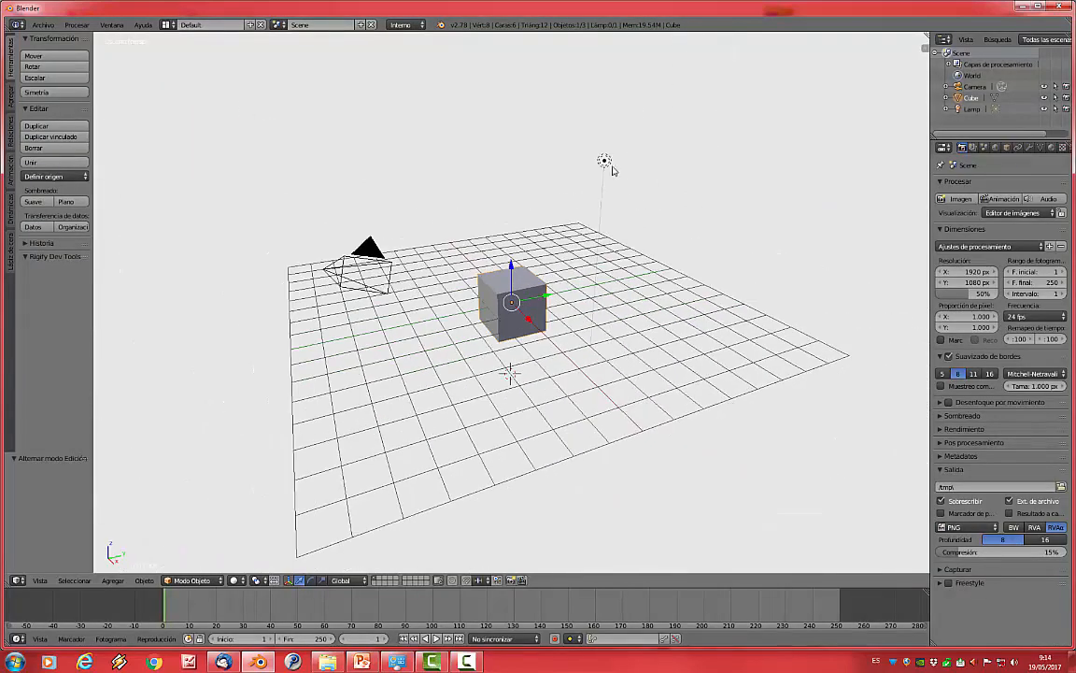
pyautogui.rightClick(595, 161)
pyautogui.moveTo(608, 116); pyautogui.dragTo(581, 306)
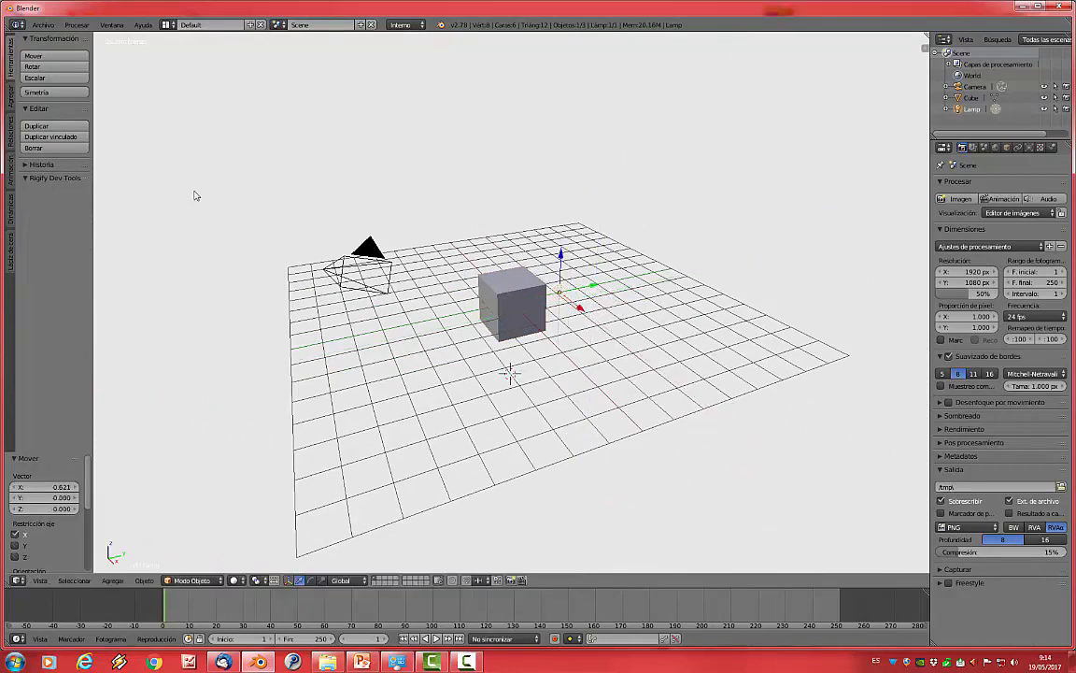
# - Add a Punto lamp, move it about -8 along X behind the cube and raise it about 2.265 along Z
pyautogui.click(10, 93)
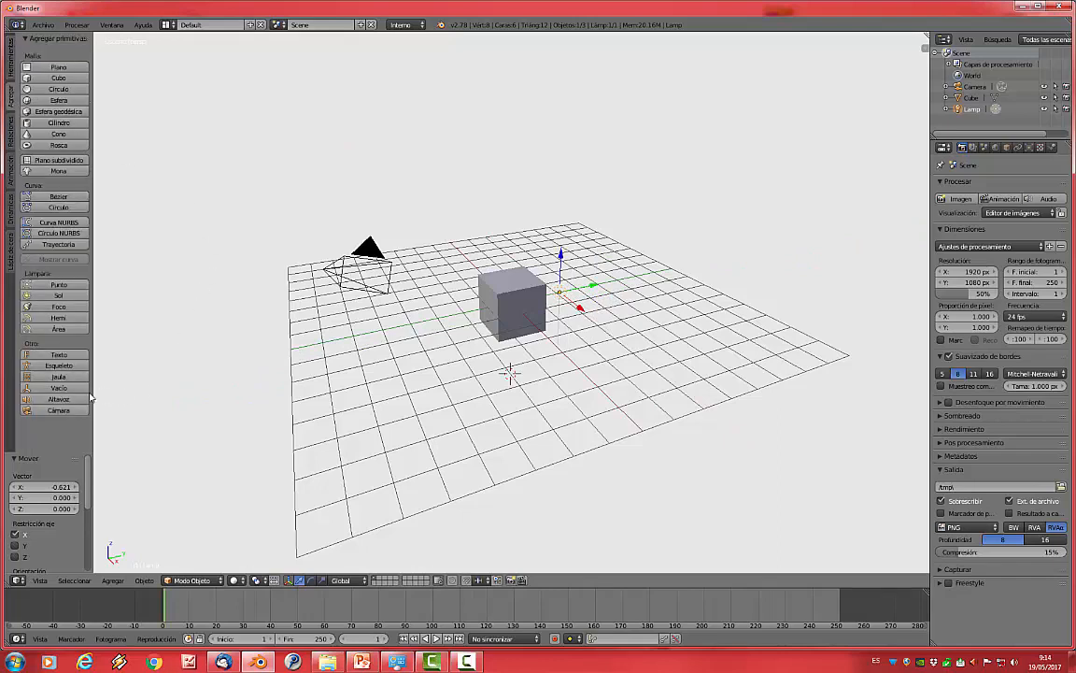
pyautogui.click(58, 284)
pyautogui.press('g')
pyautogui.press('x')
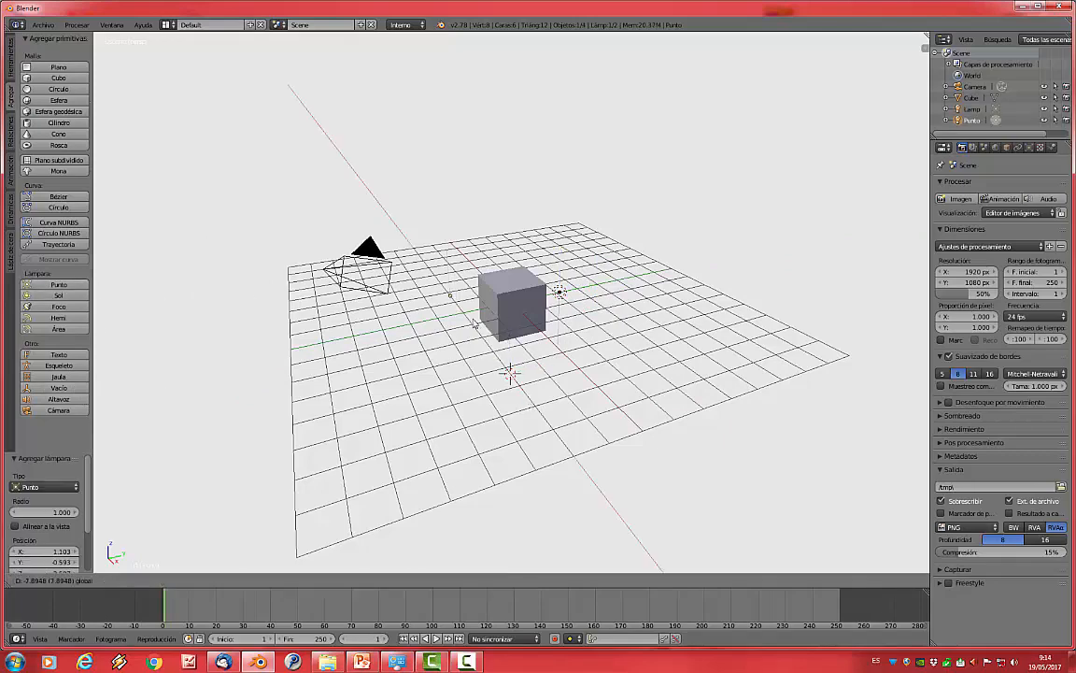
pyautogui.click(430, 292)
pyautogui.press('g')
pyautogui.press('z')
pyautogui.click(404, 201)
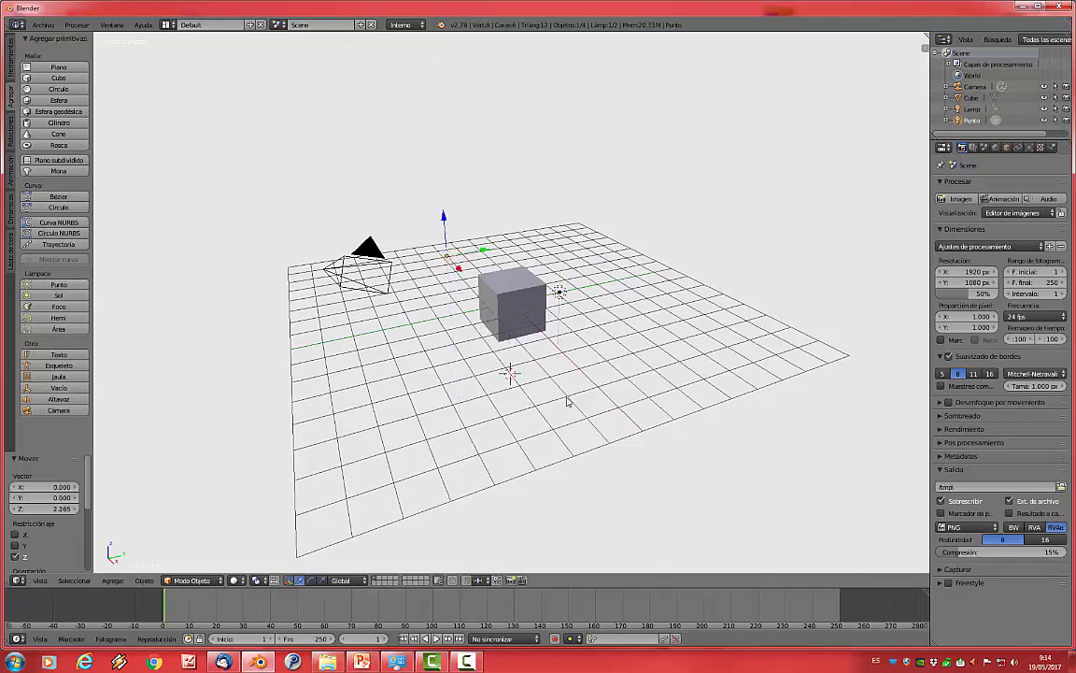
# - Align the camera to a closer view of the cube and render a test image
pyautogui.scroll(2, 532, 357)
pyautogui.scroll(1, 588, 397)
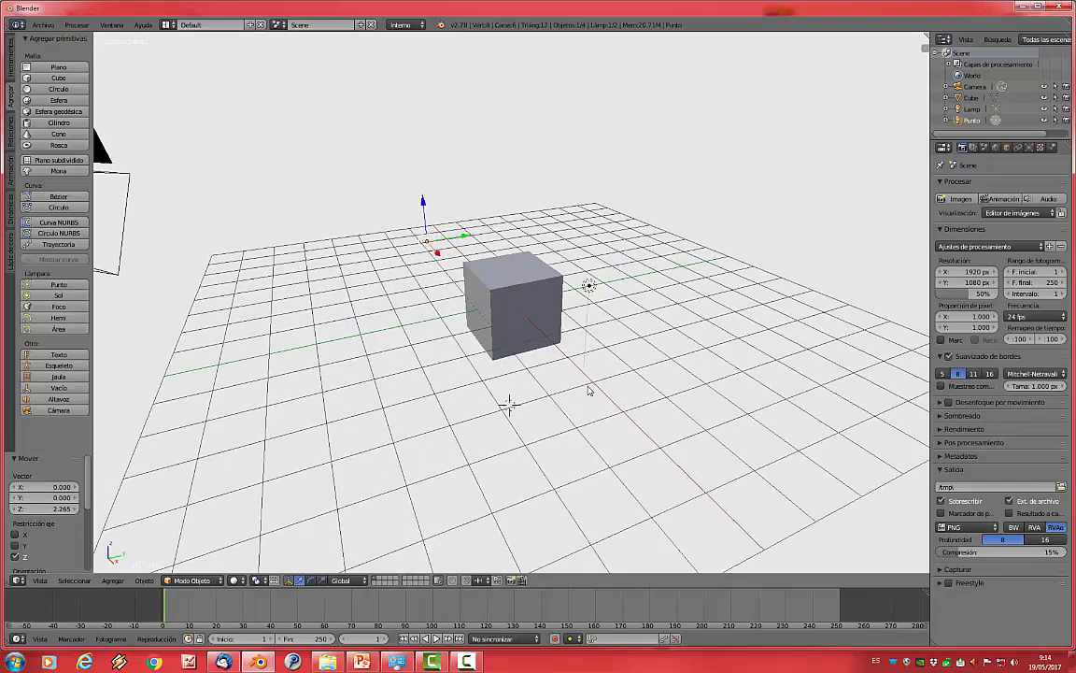
pyautogui.press('ctrl+alt+KP_0')
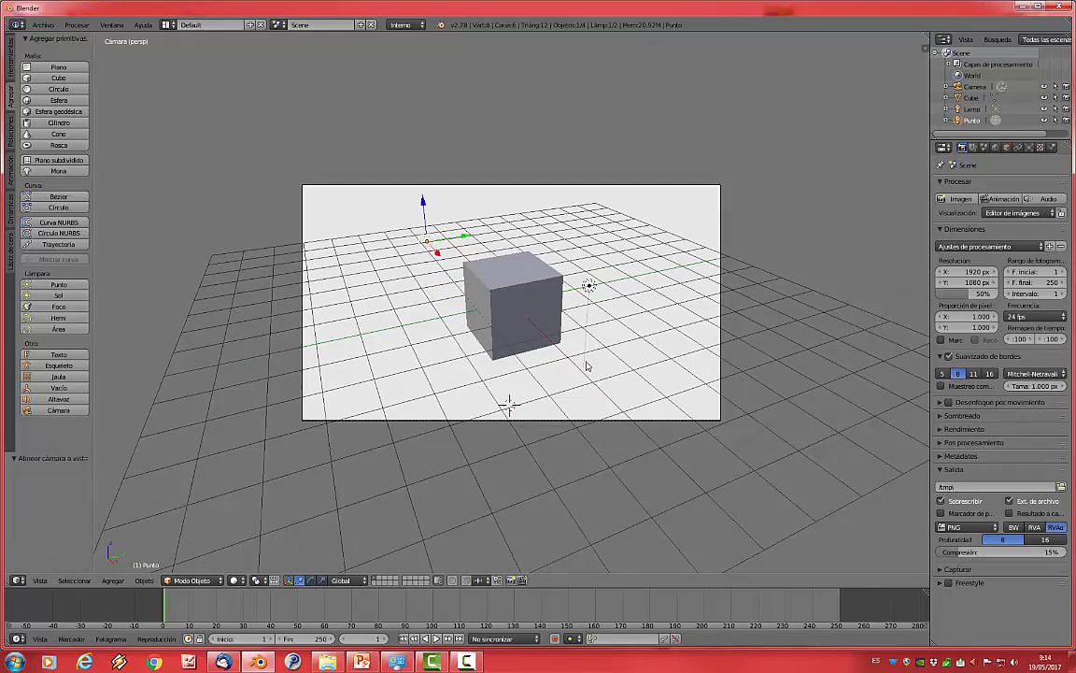
pyautogui.press('F12')
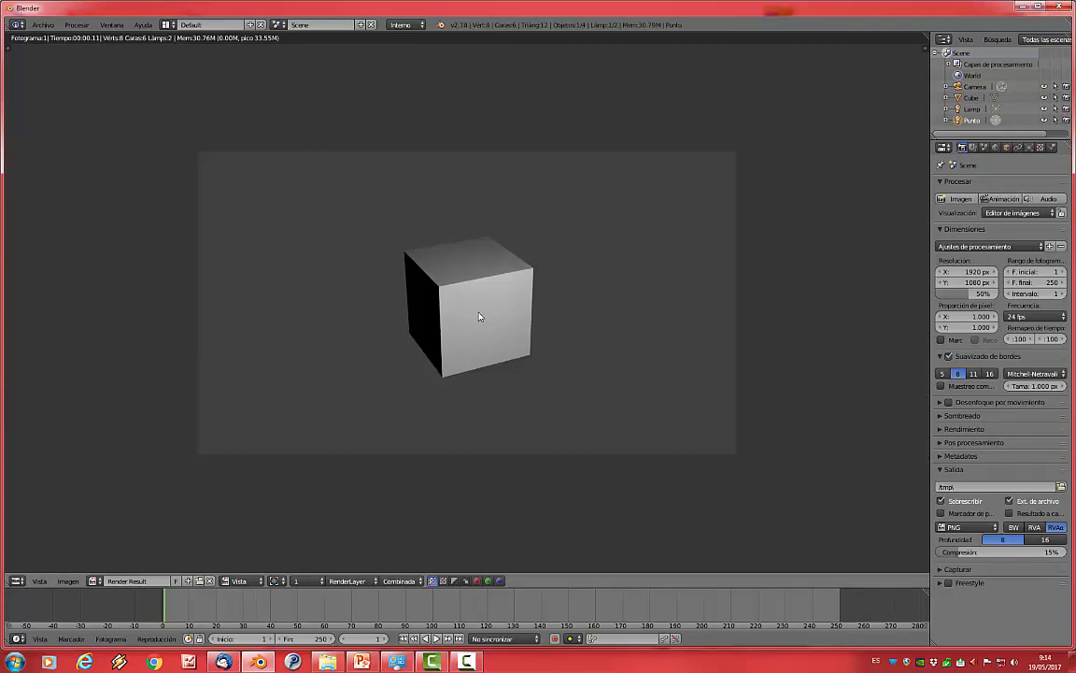
pyautogui.press('Escape')
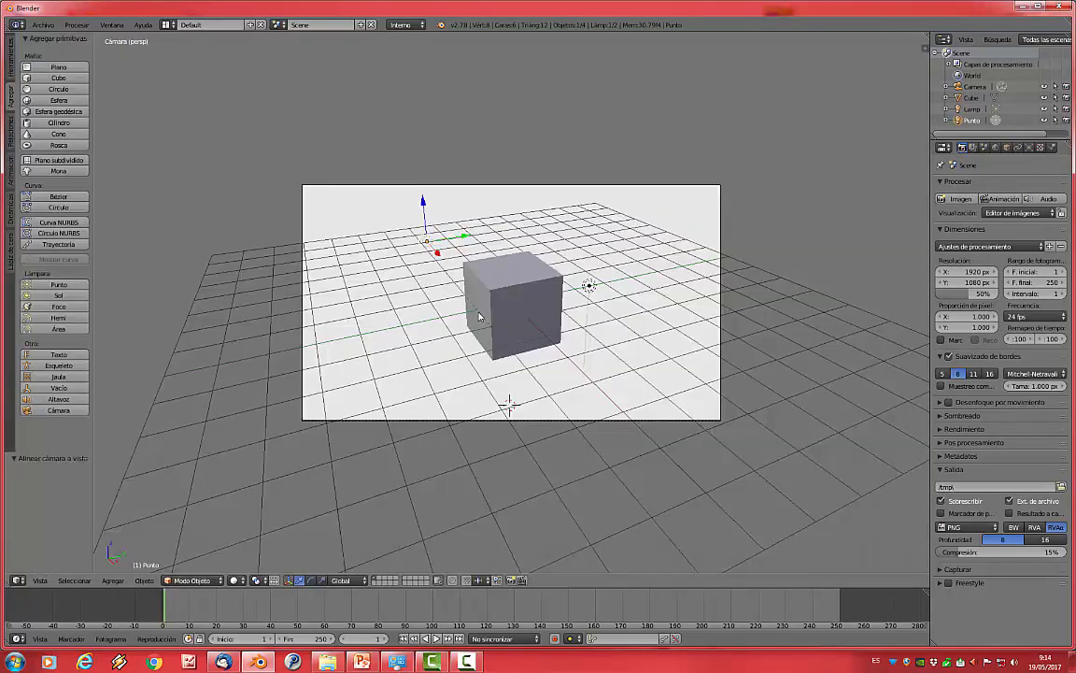
# - Enable Texturas de caras in the cube's material and render the image again
pyautogui.rightClick(534, 290)
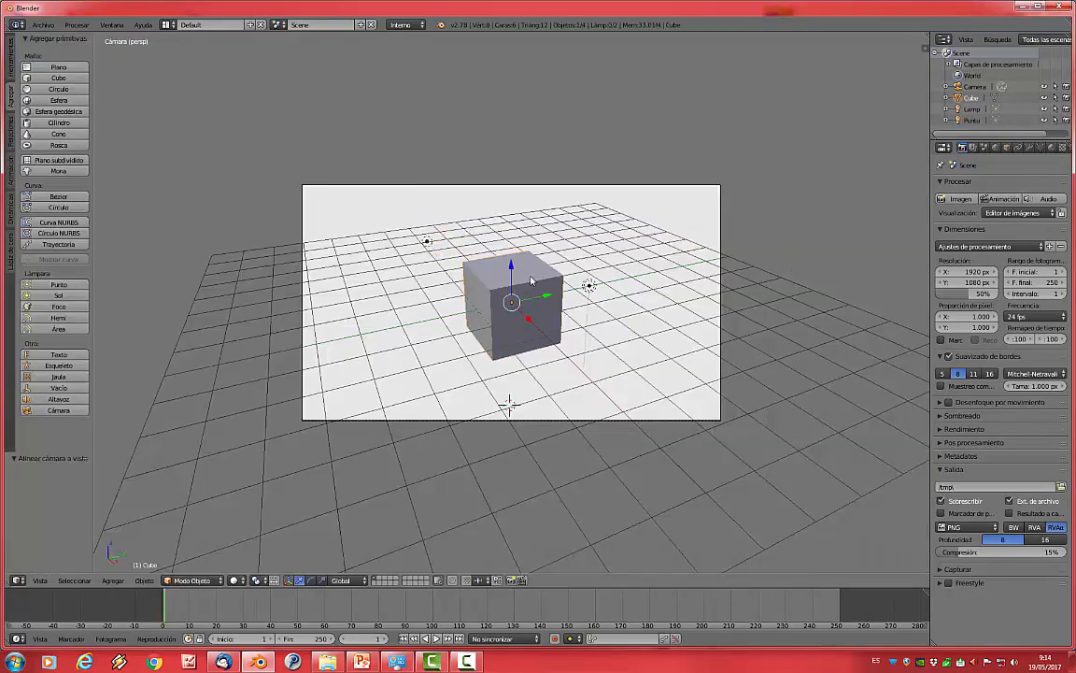
pyautogui.click(1052, 148)
pyautogui.moveTo(931, 323); pyautogui.dragTo(856, 328)
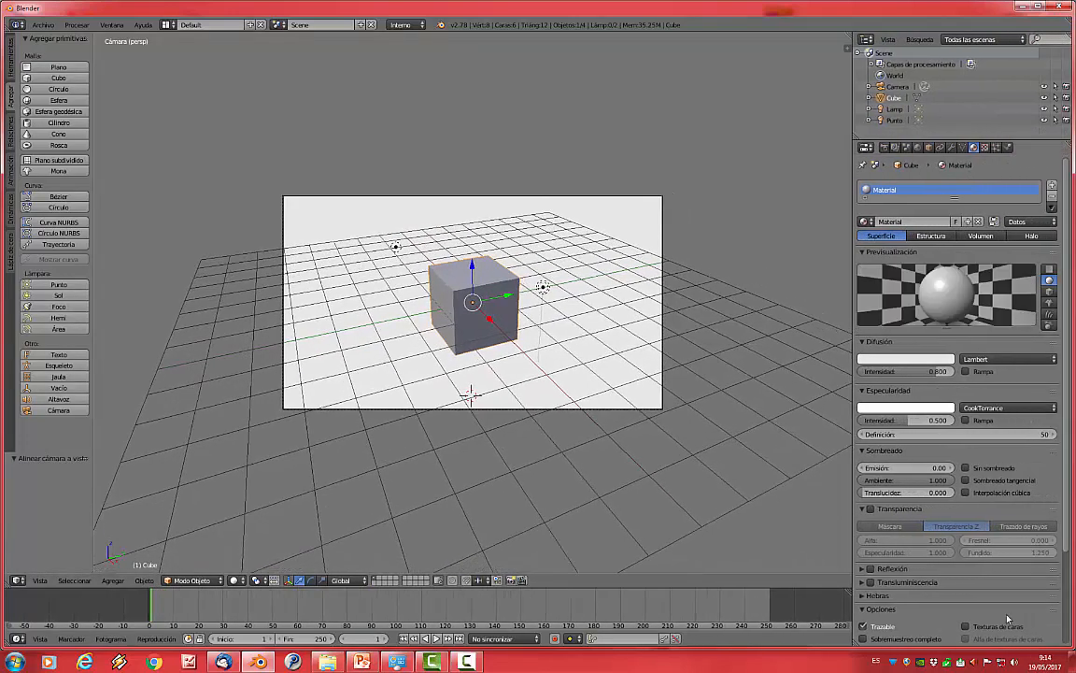
pyautogui.scroll(-3, 992, 607)
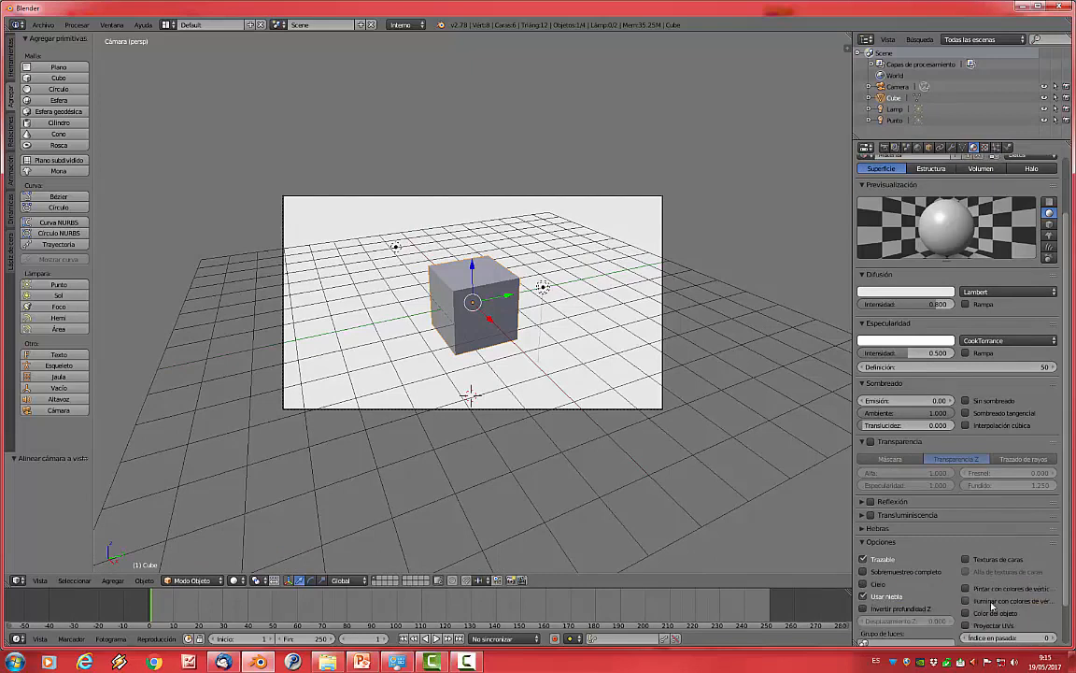
pyautogui.click(966, 560)
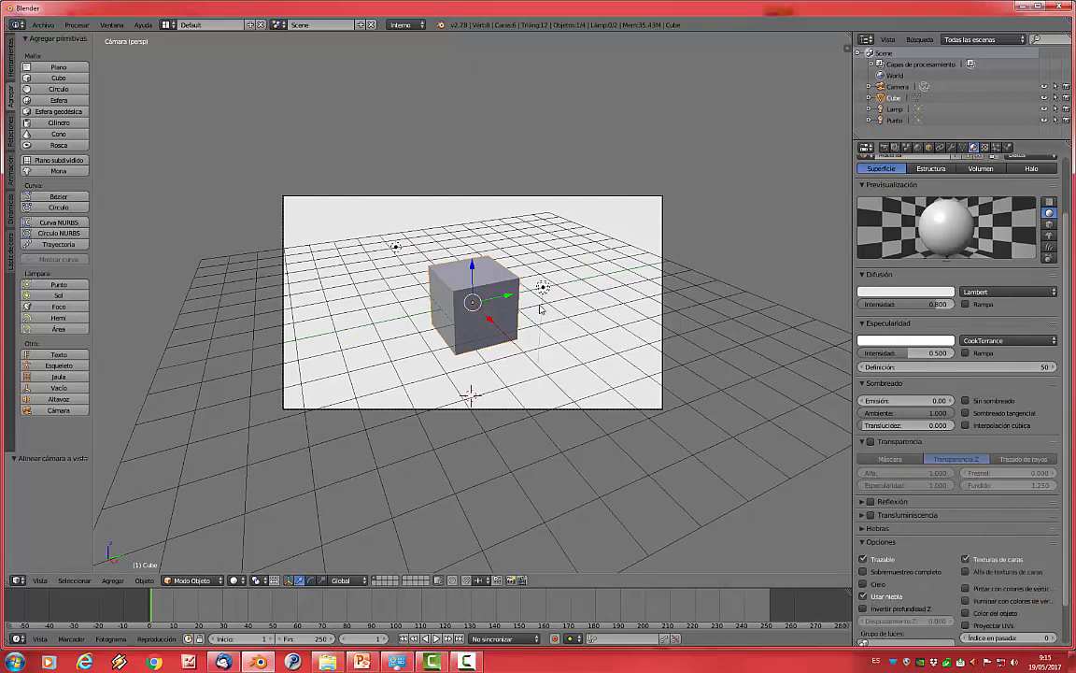
pyautogui.press('F12')
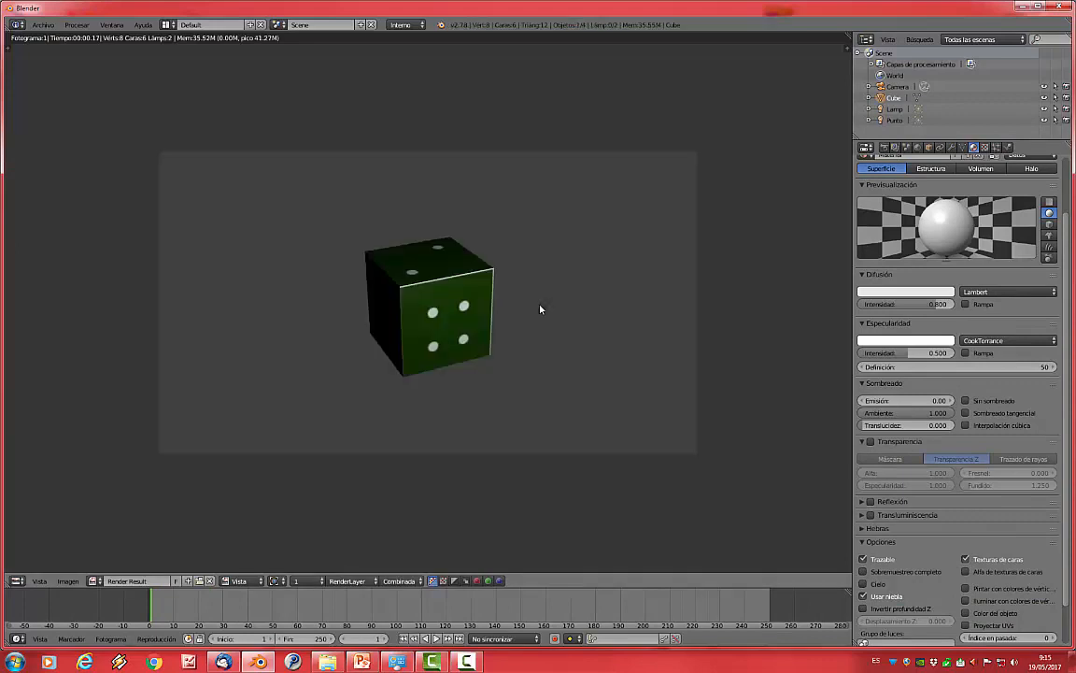